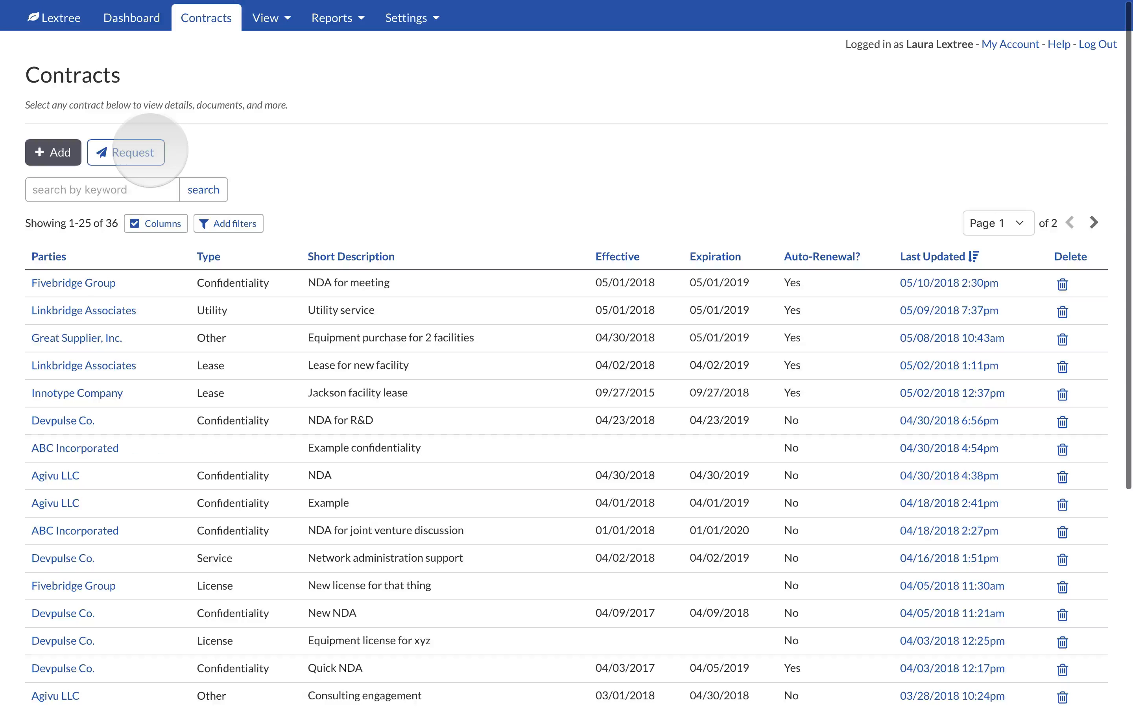
- Start a new contract request and choose Fivebridge Group as the party
click(150, 152)
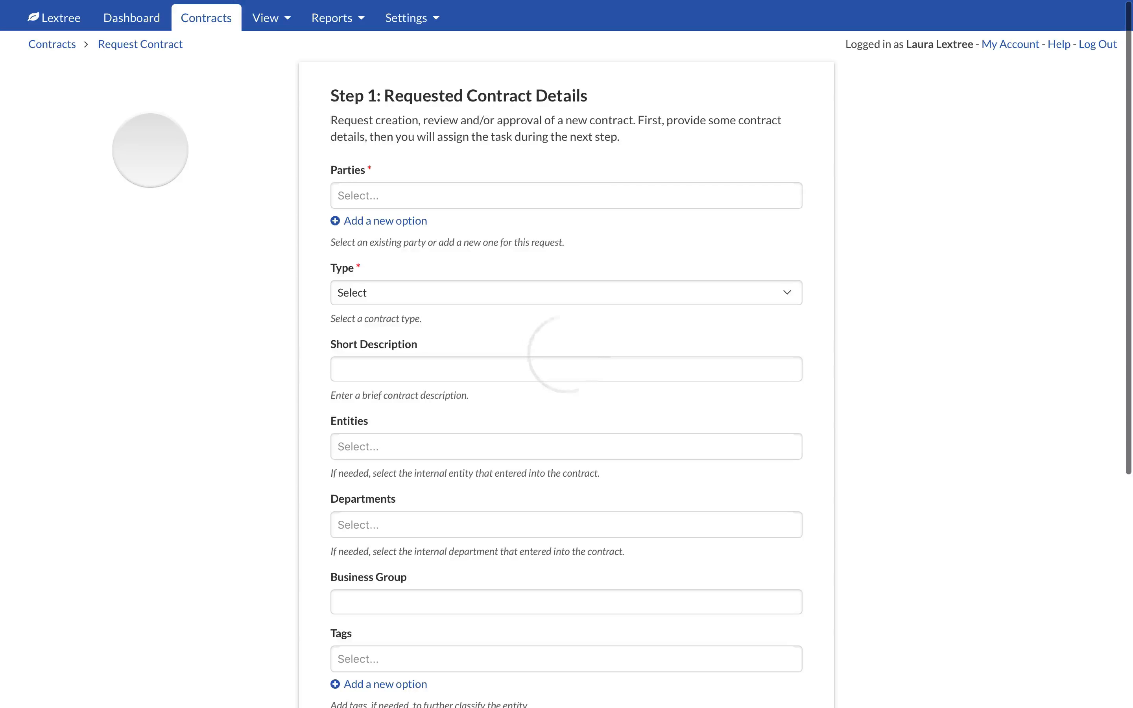
drag(588, 96, 328, 90)
click(503, 132)
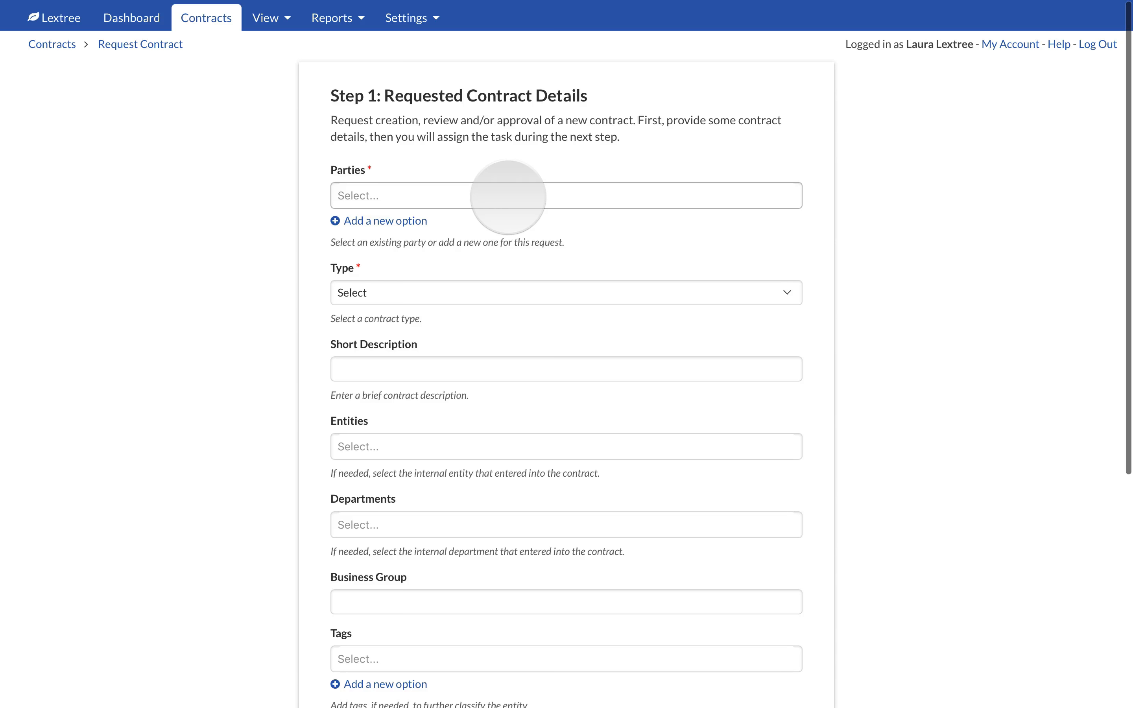
click(508, 197)
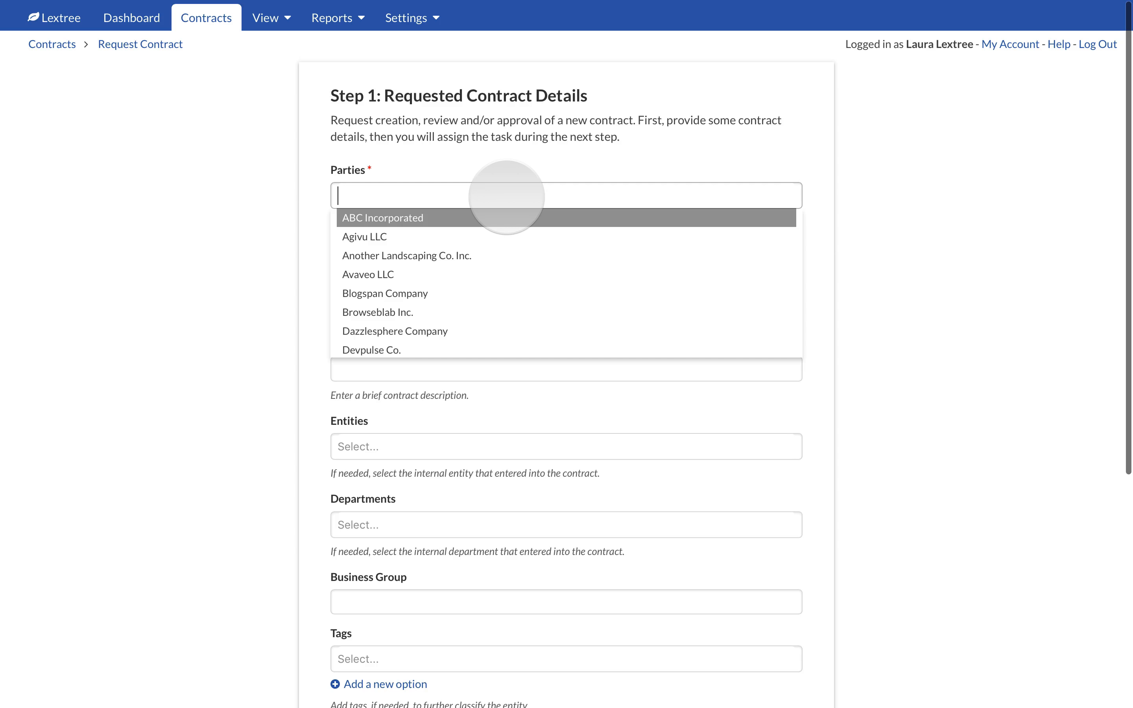
text(brid)
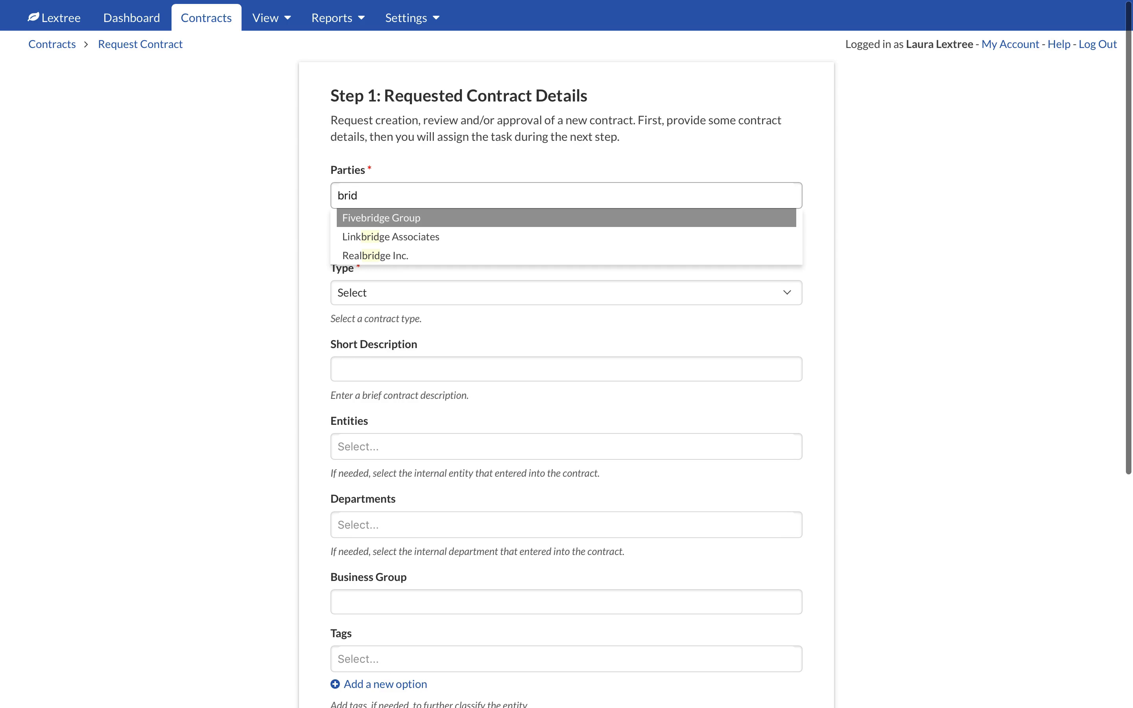
key(Return)
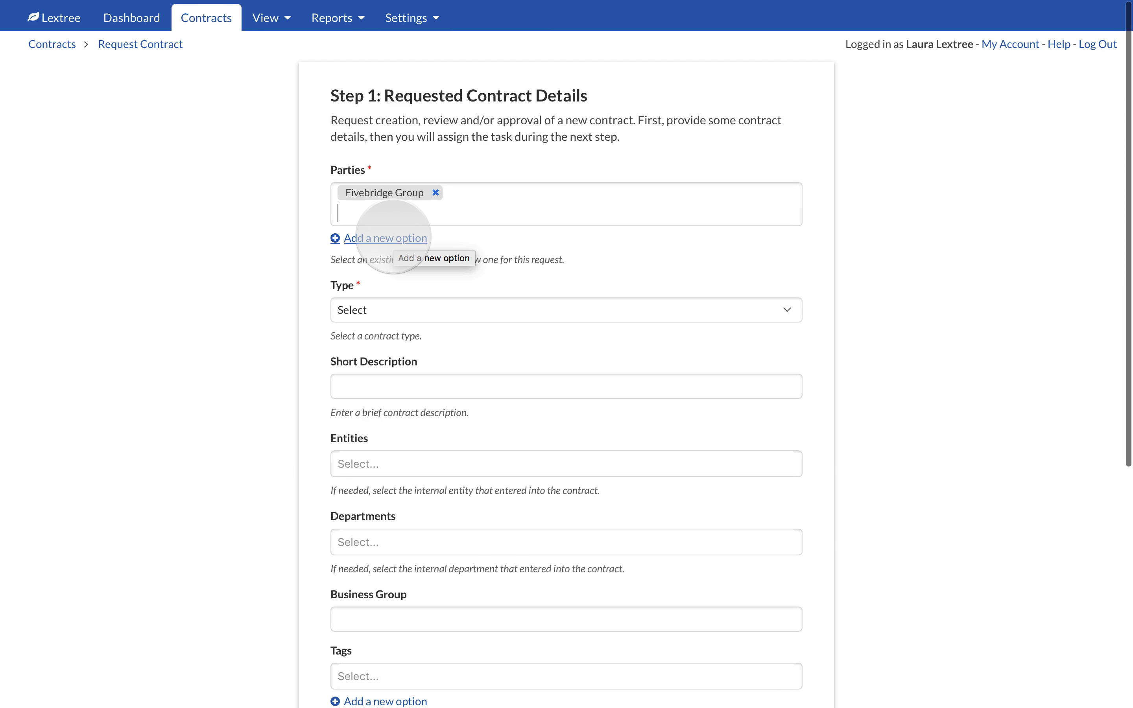
- View the new-party form, close it without adding a party, and set the contract type to Purchase
click(393, 239)
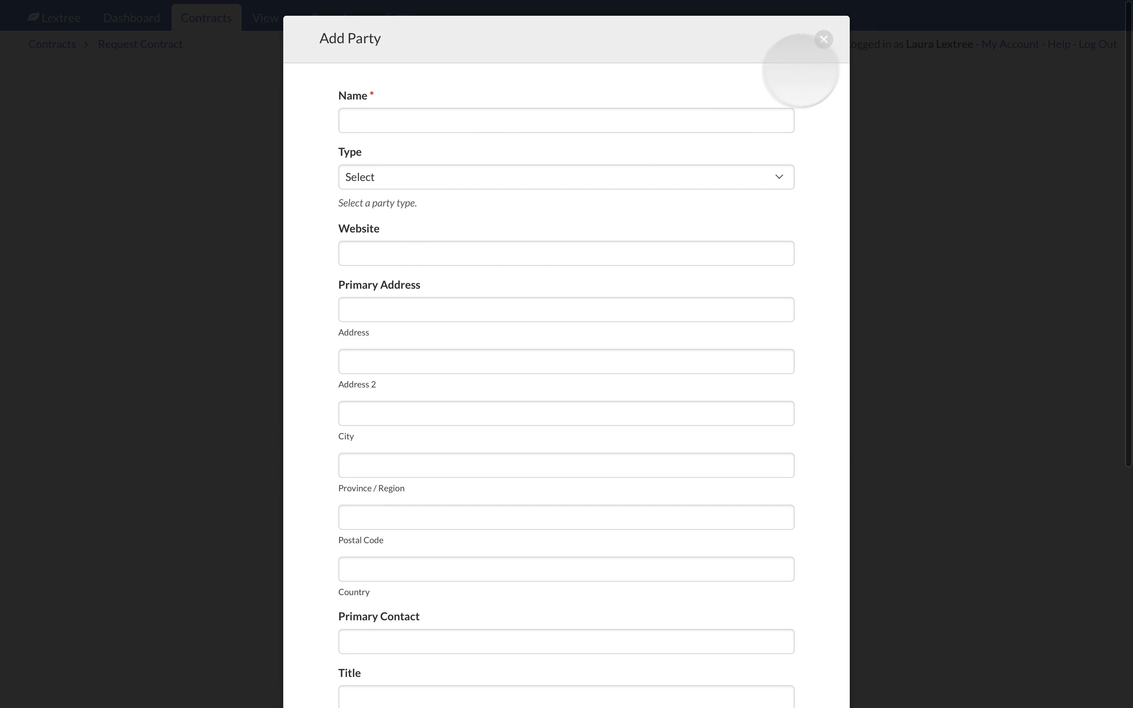
click(823, 38)
click(545, 307)
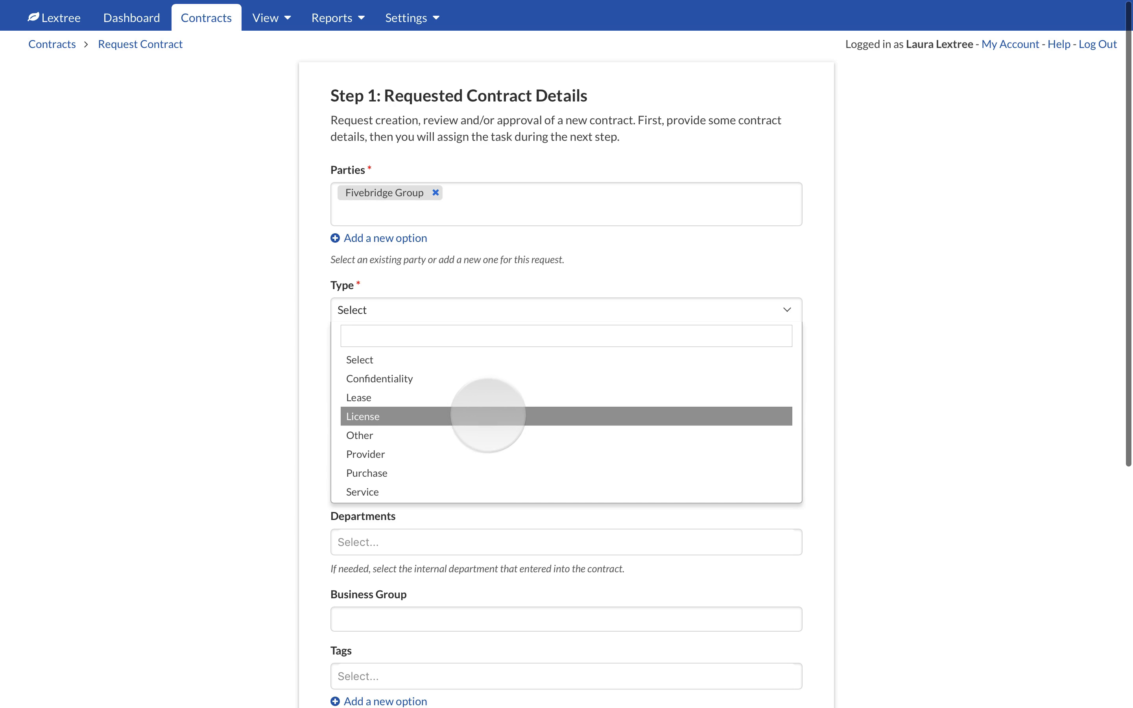
click(462, 473)
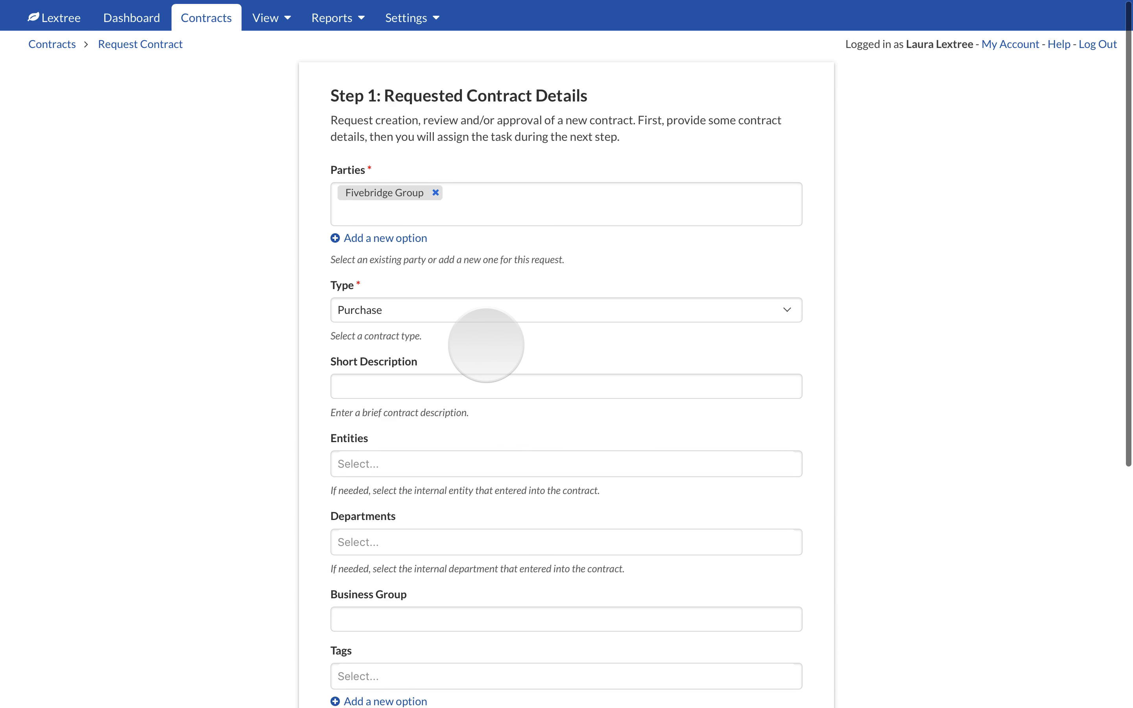
- Enter "Purchase for new equipment" as the contract's short description
click(519, 360)
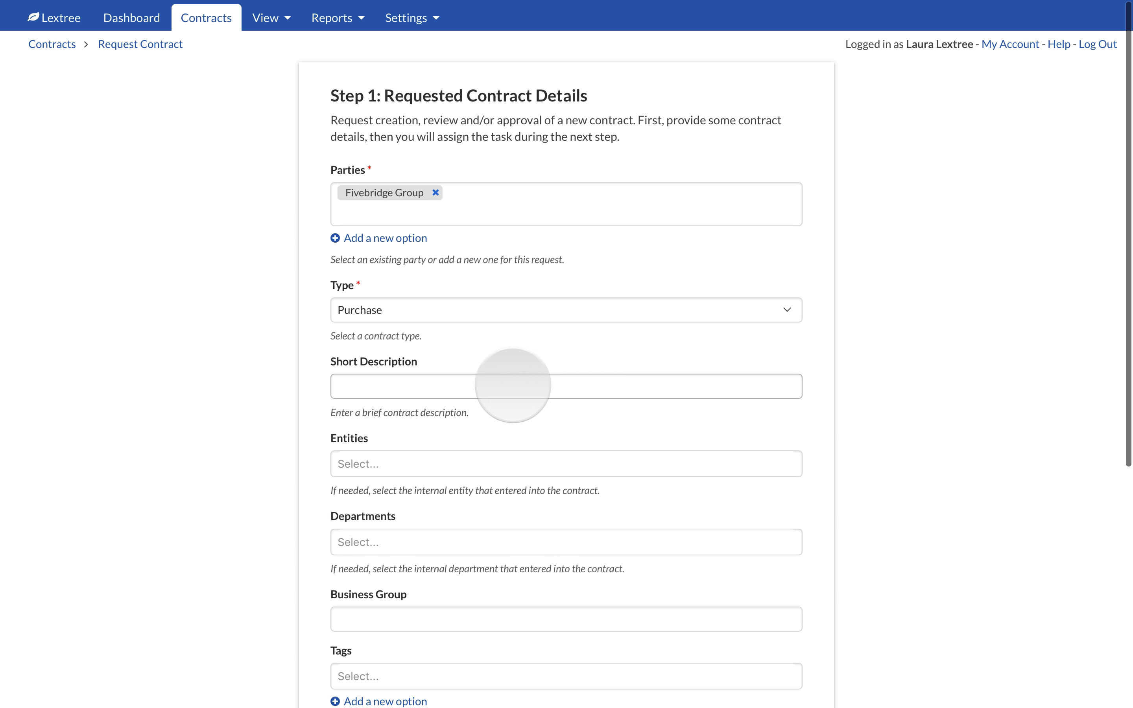
click(514, 385)
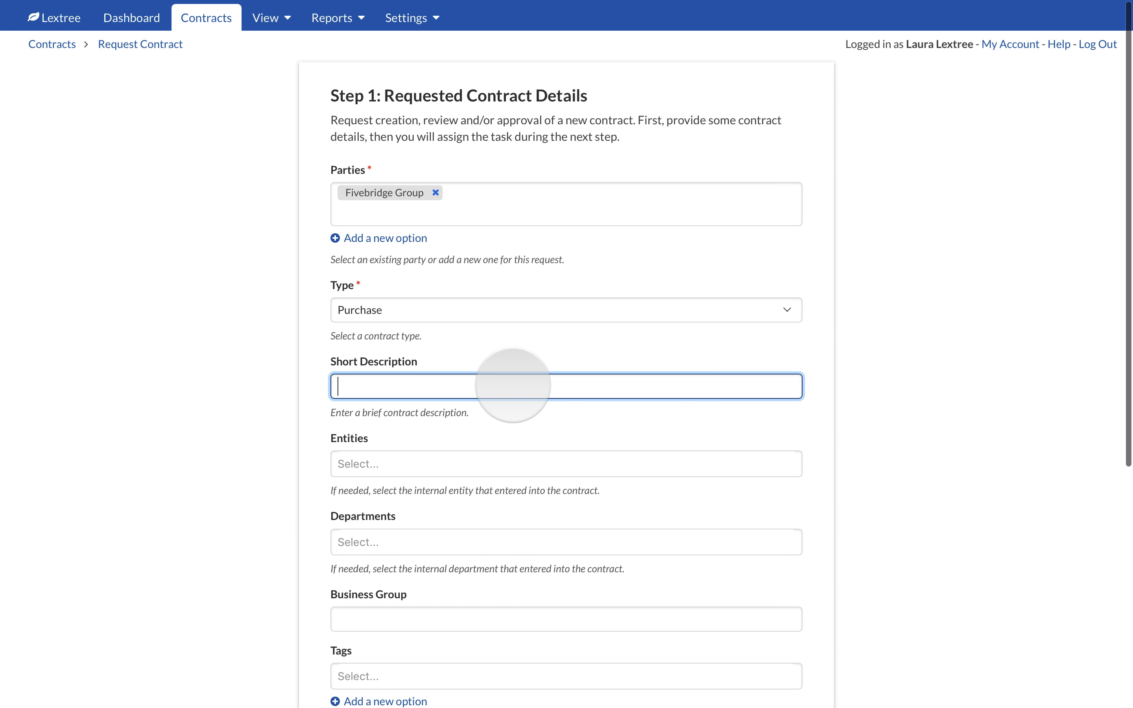
text(Purchase f)
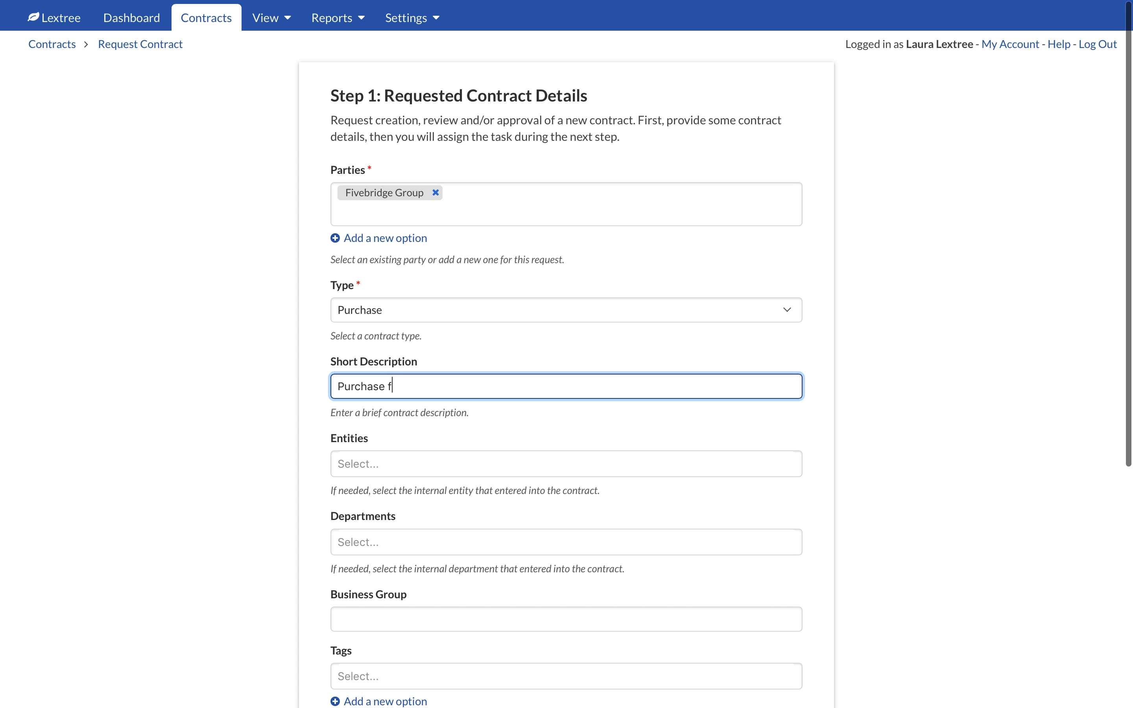
text(or new equipment)
click(557, 420)
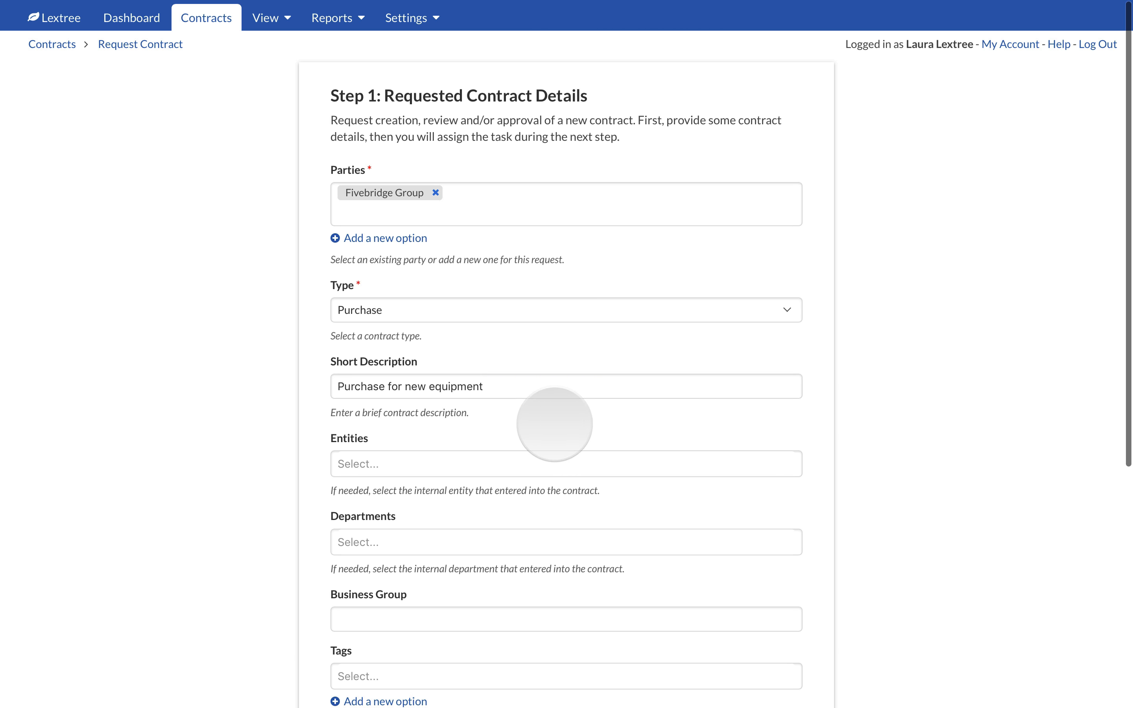
- Leave the internal entity unselected and assign the Operations and Technology departments to the request
click(532, 464)
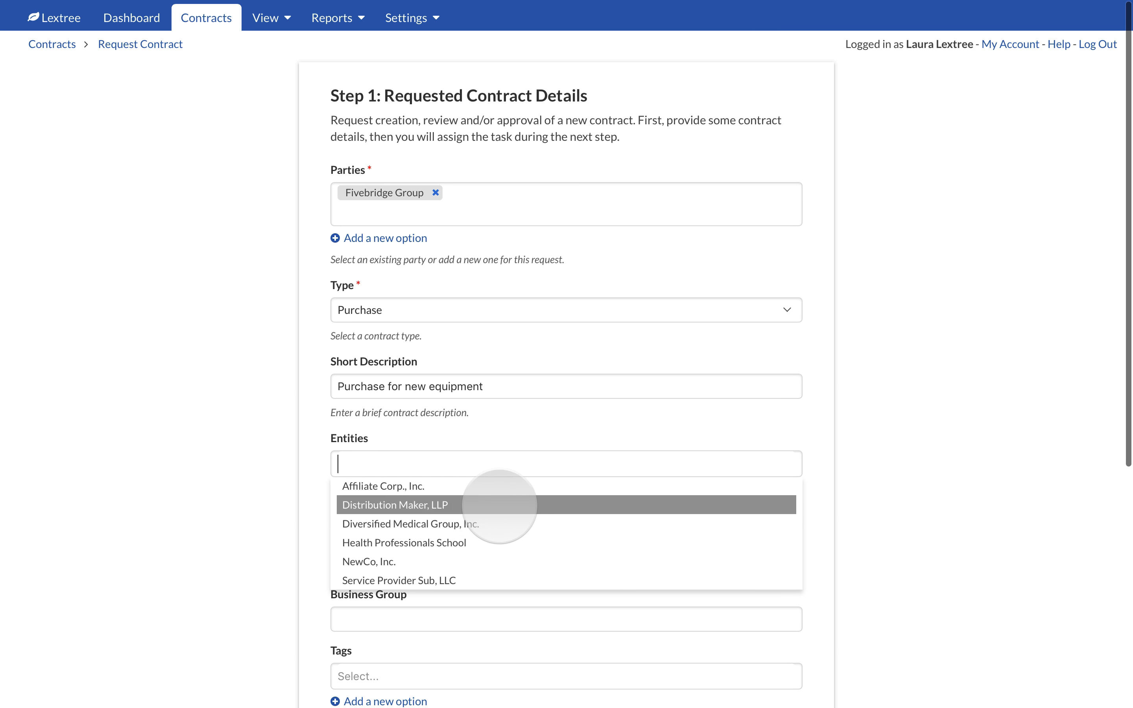
click(527, 447)
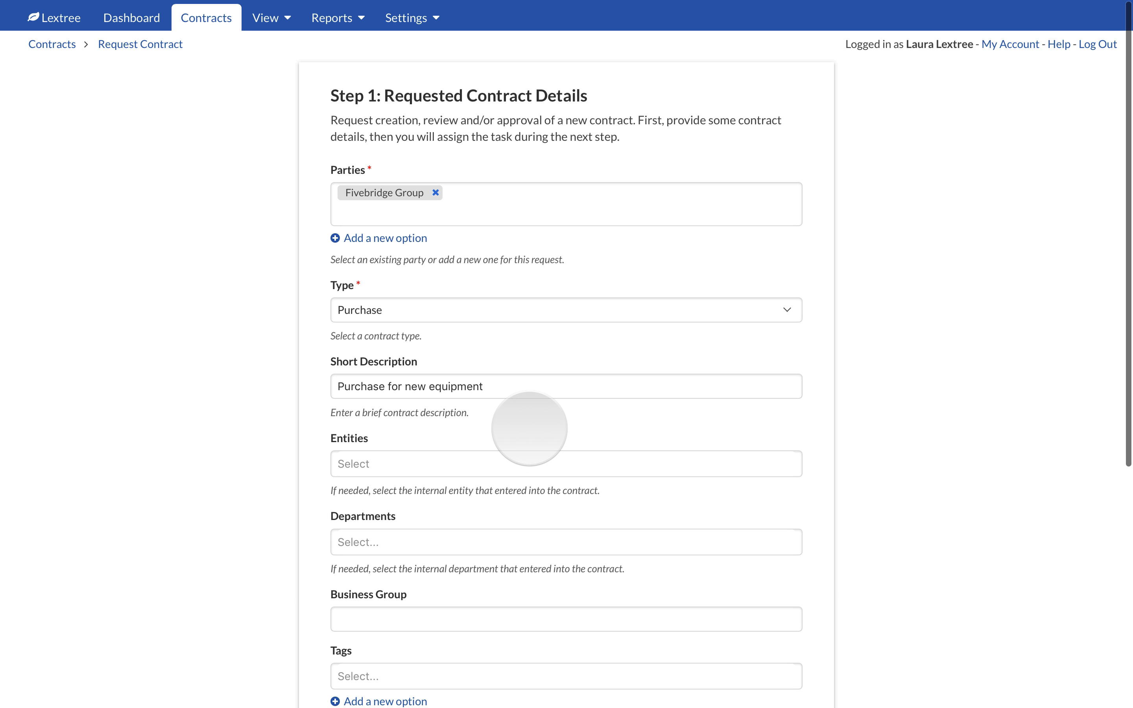
click(505, 541)
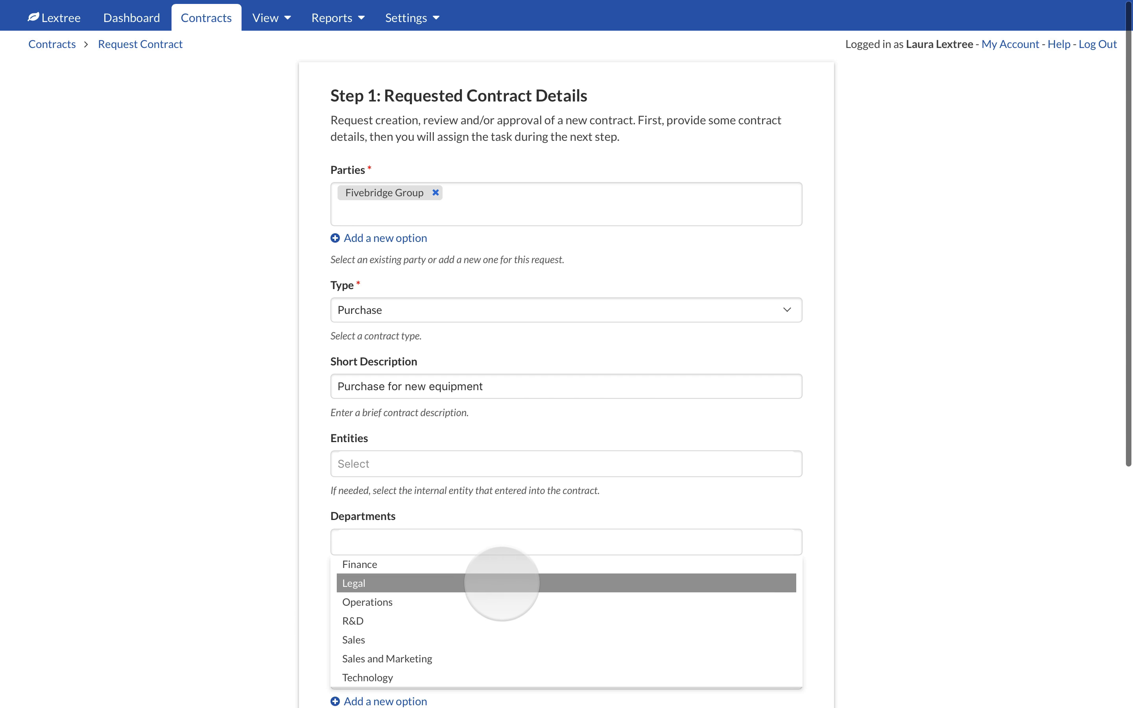
click(505, 603)
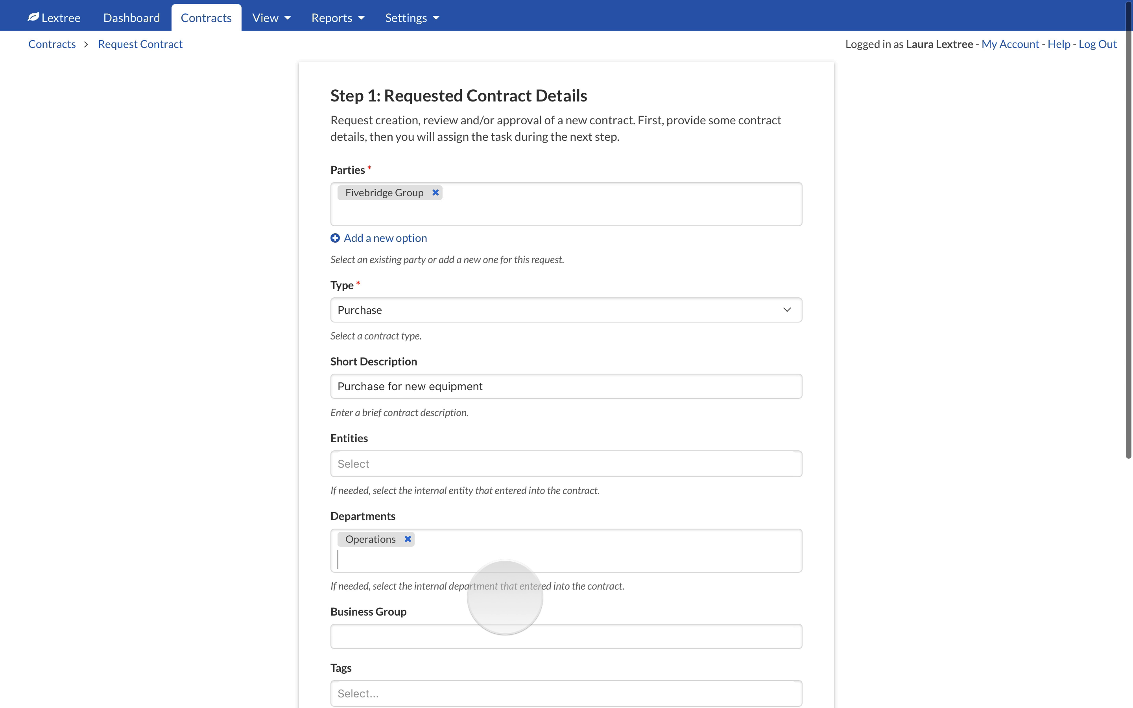
click(515, 548)
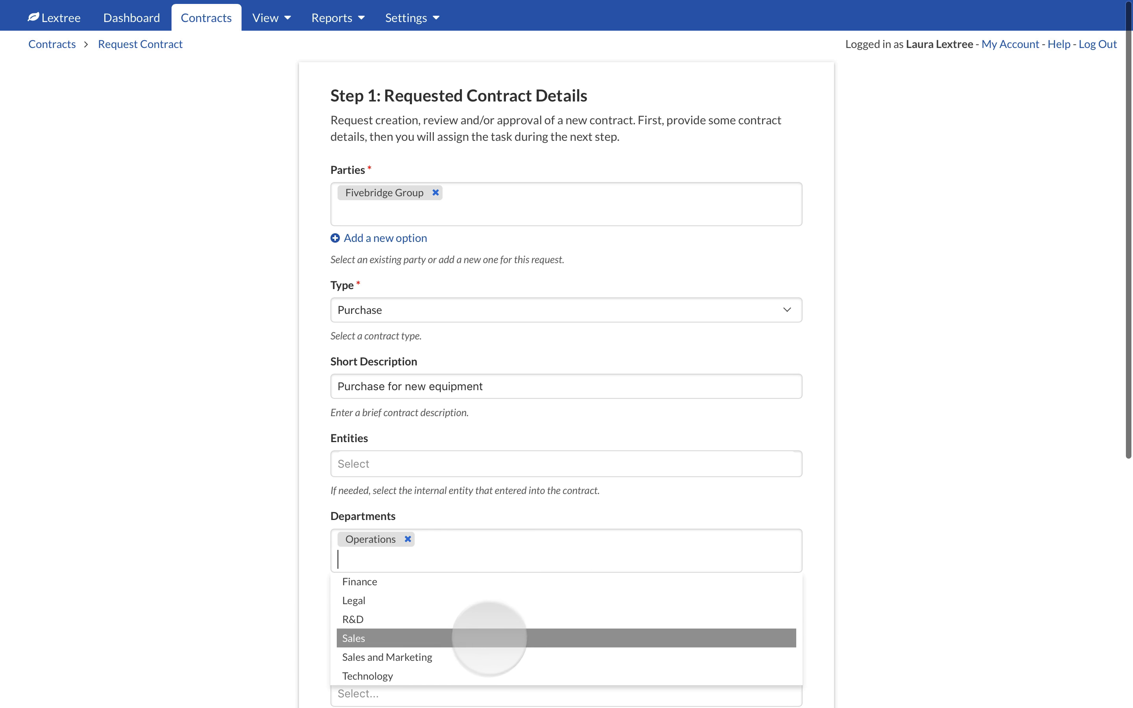
click(480, 674)
- Leave the business group blank and tag the request with Jefferson Facility and Jackson Facility
scroll(535, 566, down, 2)
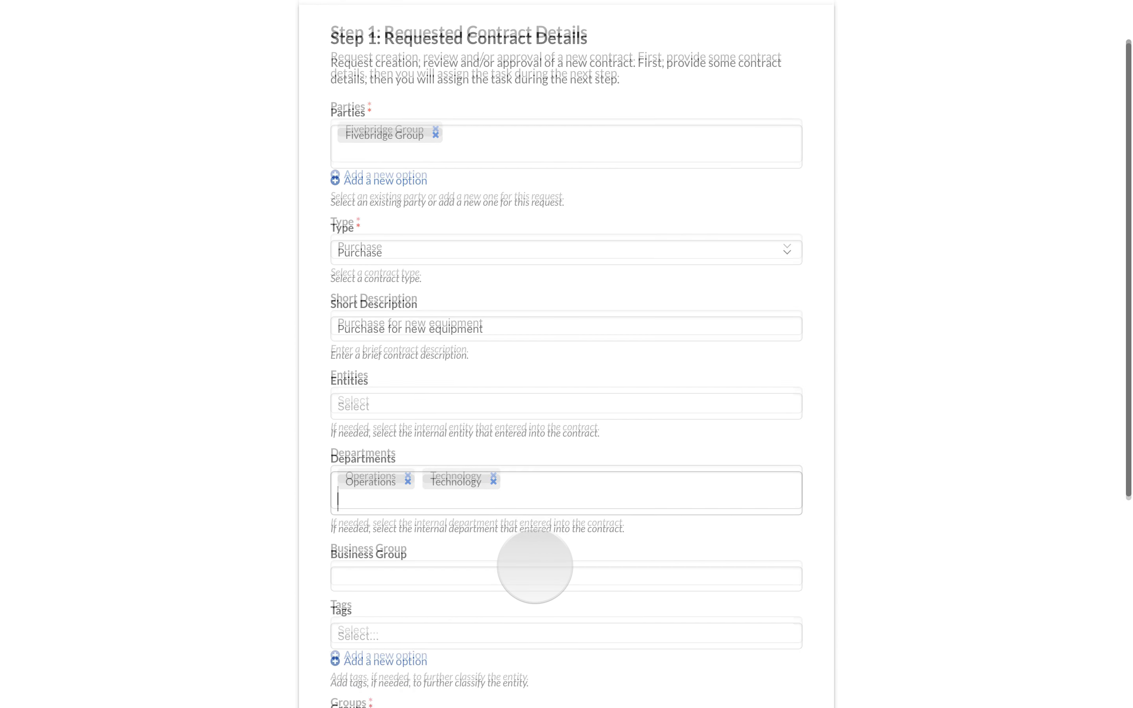
scroll(536, 566, down, 5)
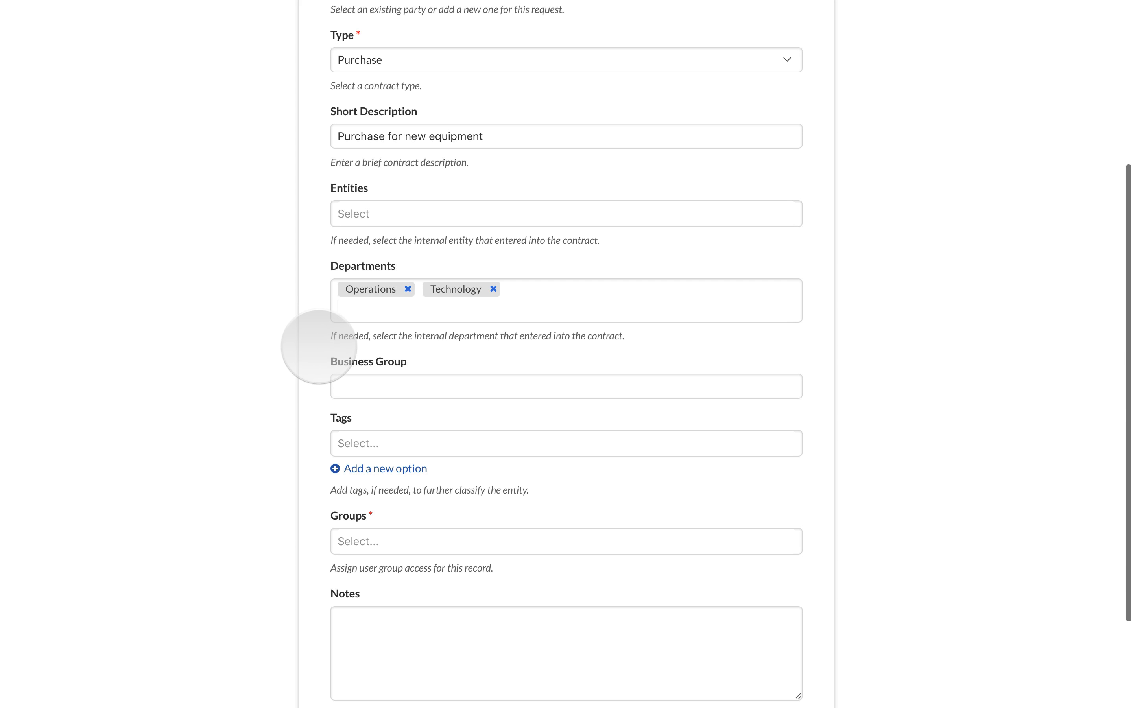
drag(329, 355, 409, 355)
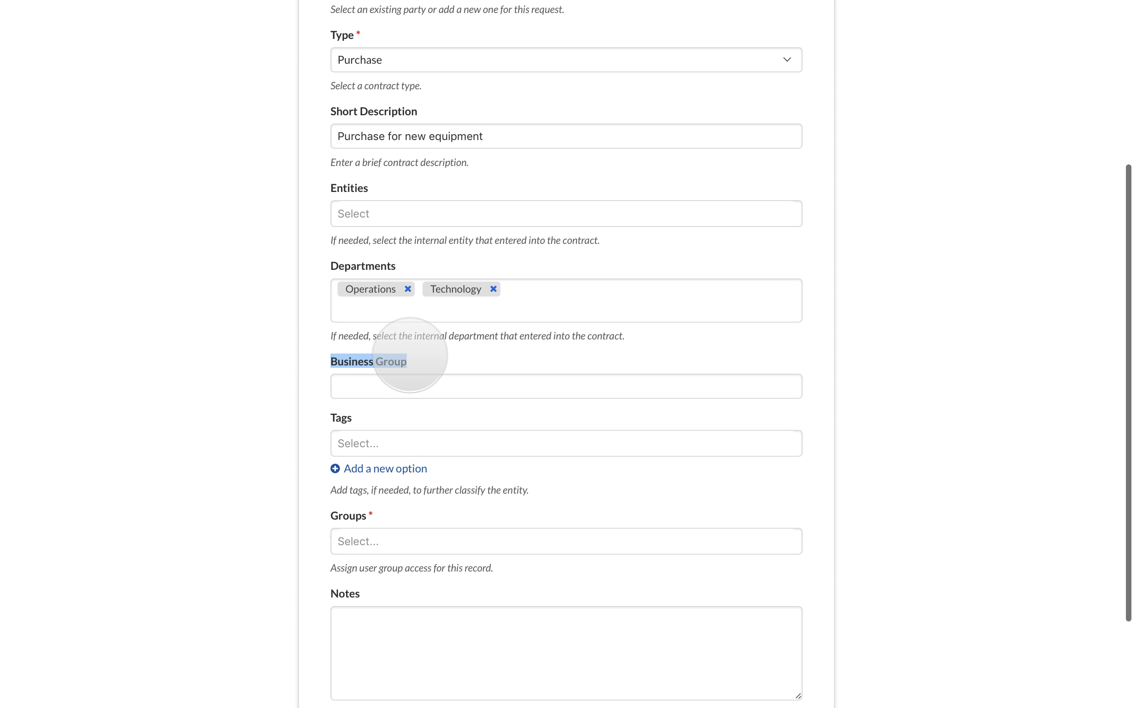
click(410, 355)
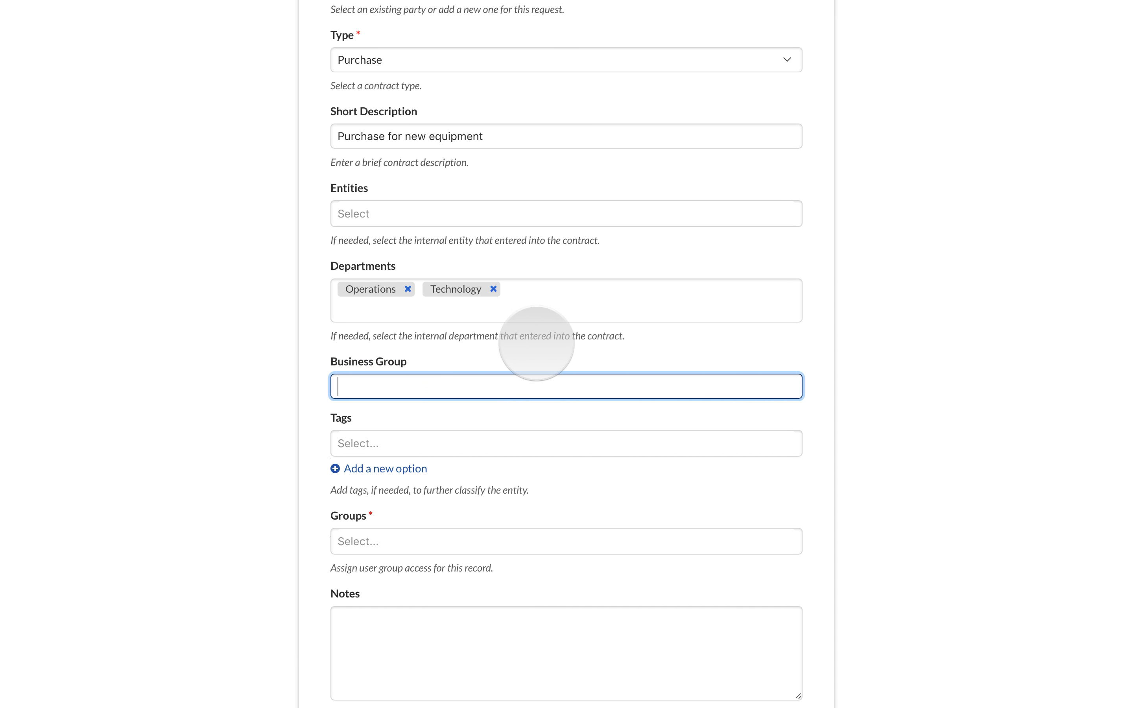
click(536, 343)
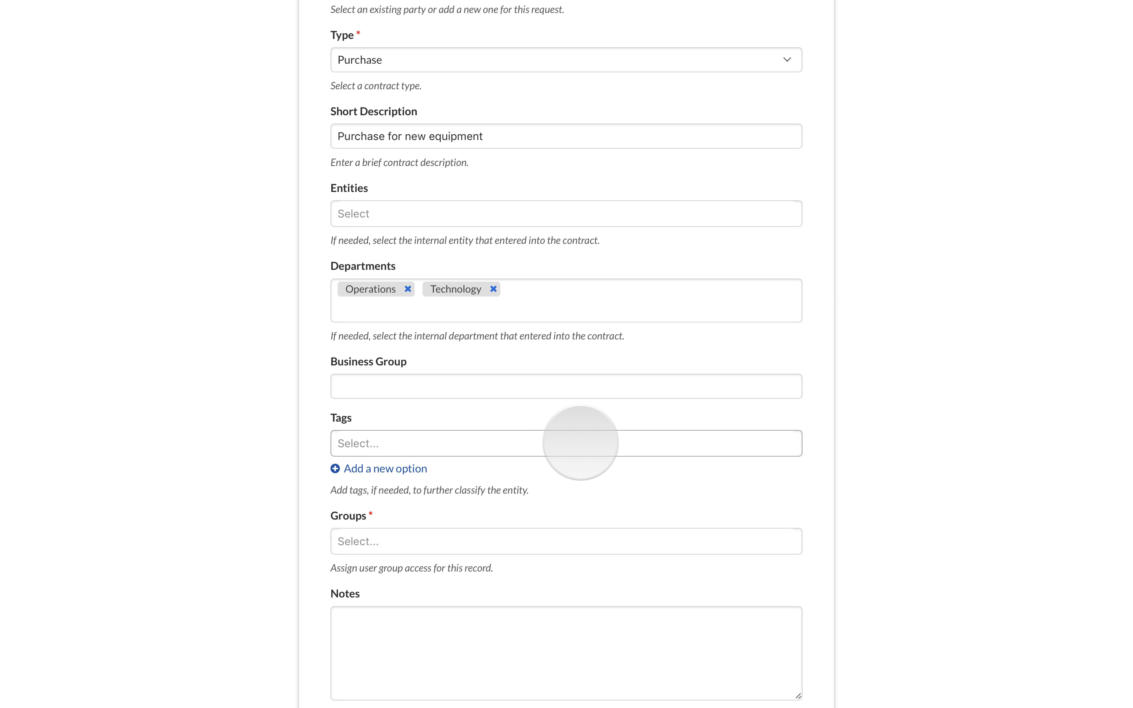
click(581, 443)
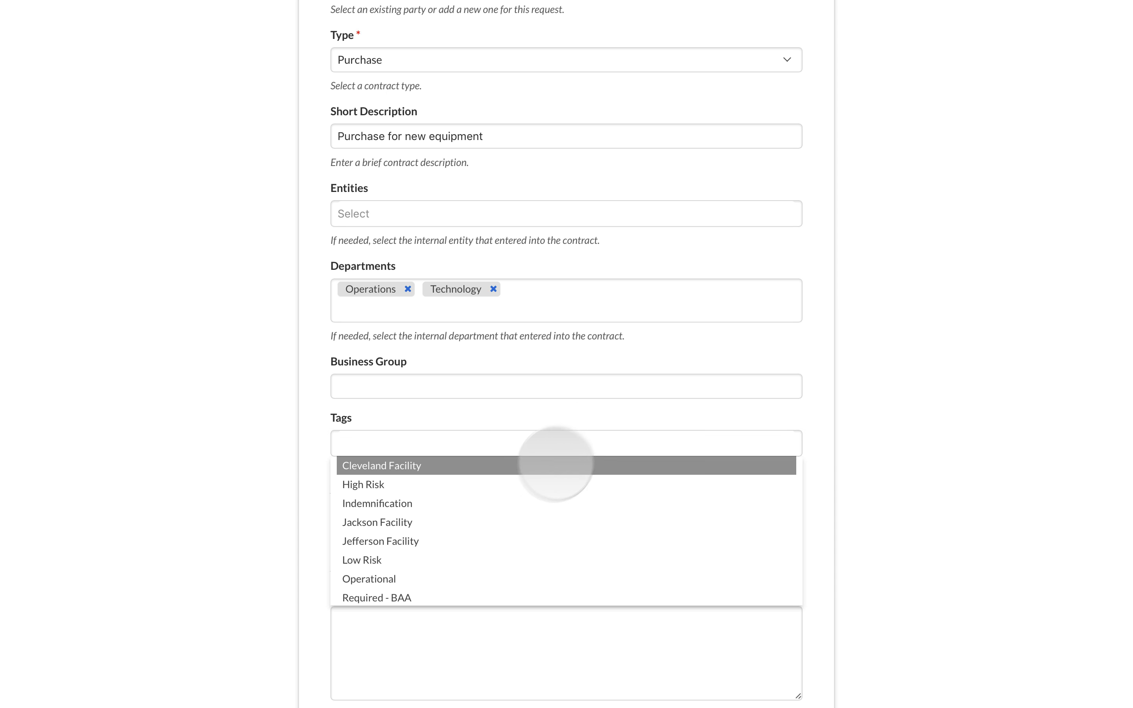
click(510, 538)
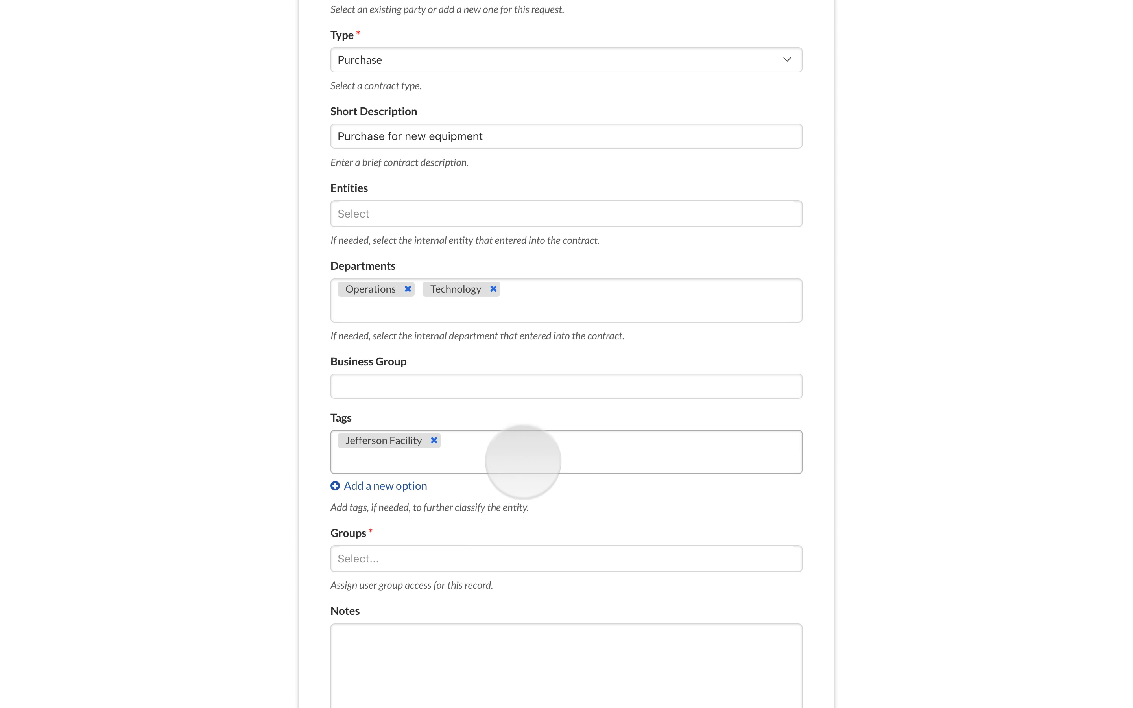
click(524, 452)
click(468, 539)
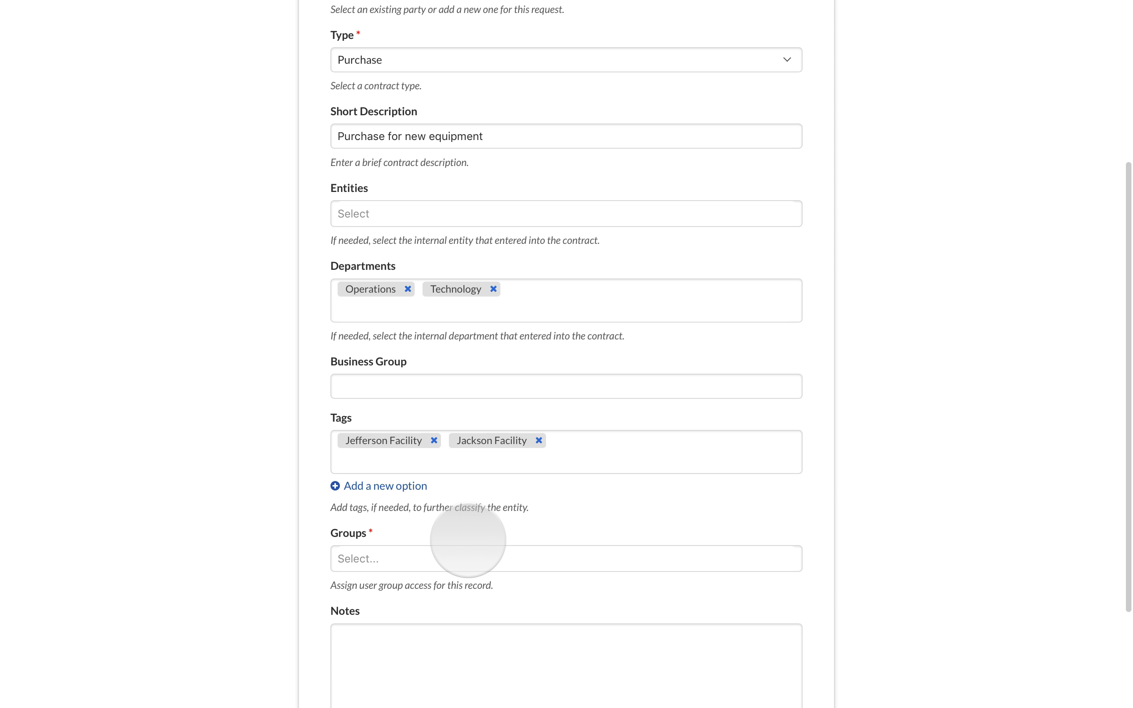
- Give the Operations, Legal and Finance user groups access to the contract record
scroll(468, 539, down, 3)
click(456, 418)
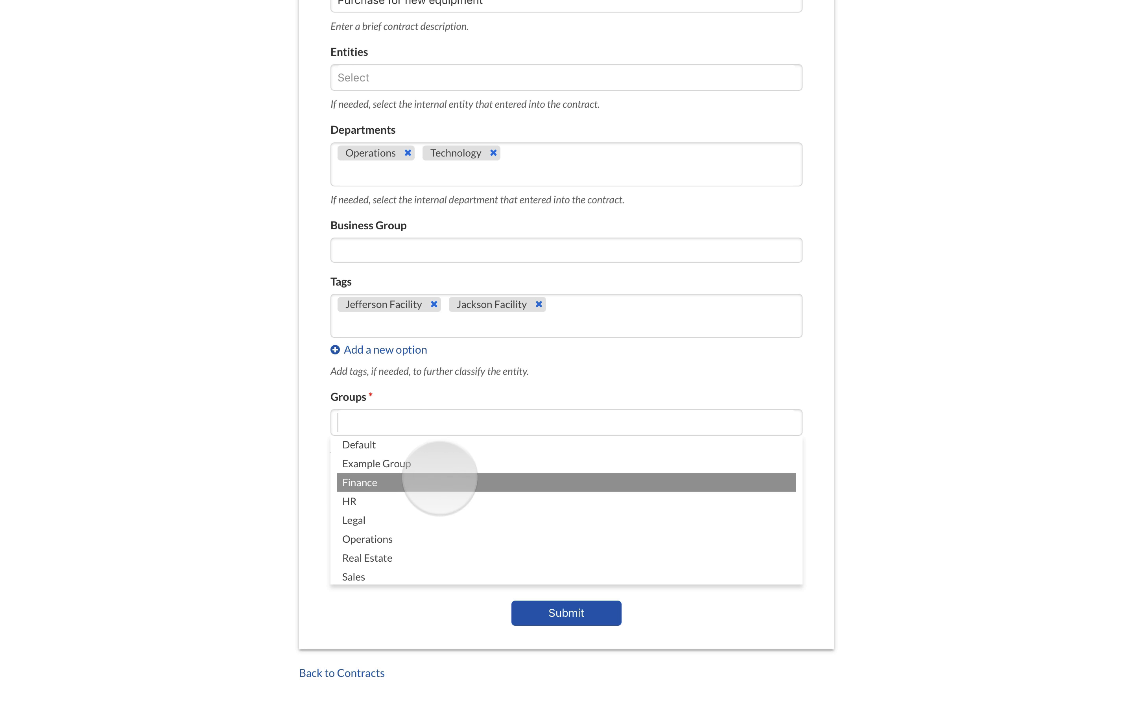
click(426, 539)
click(471, 435)
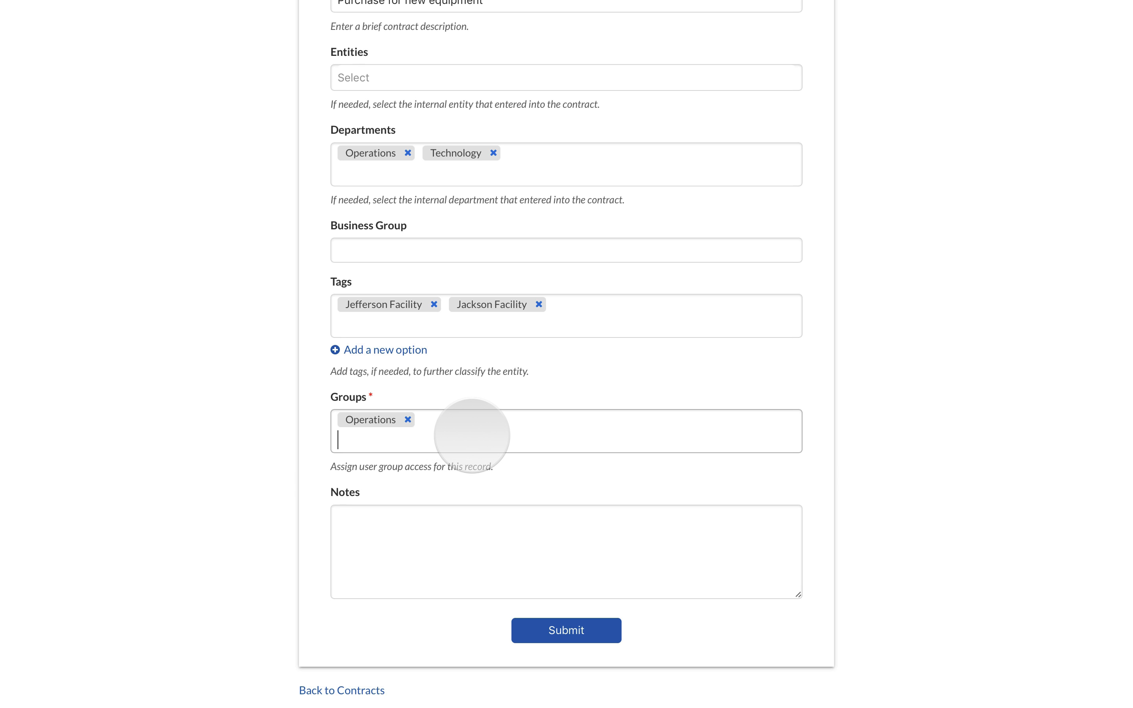
click(436, 536)
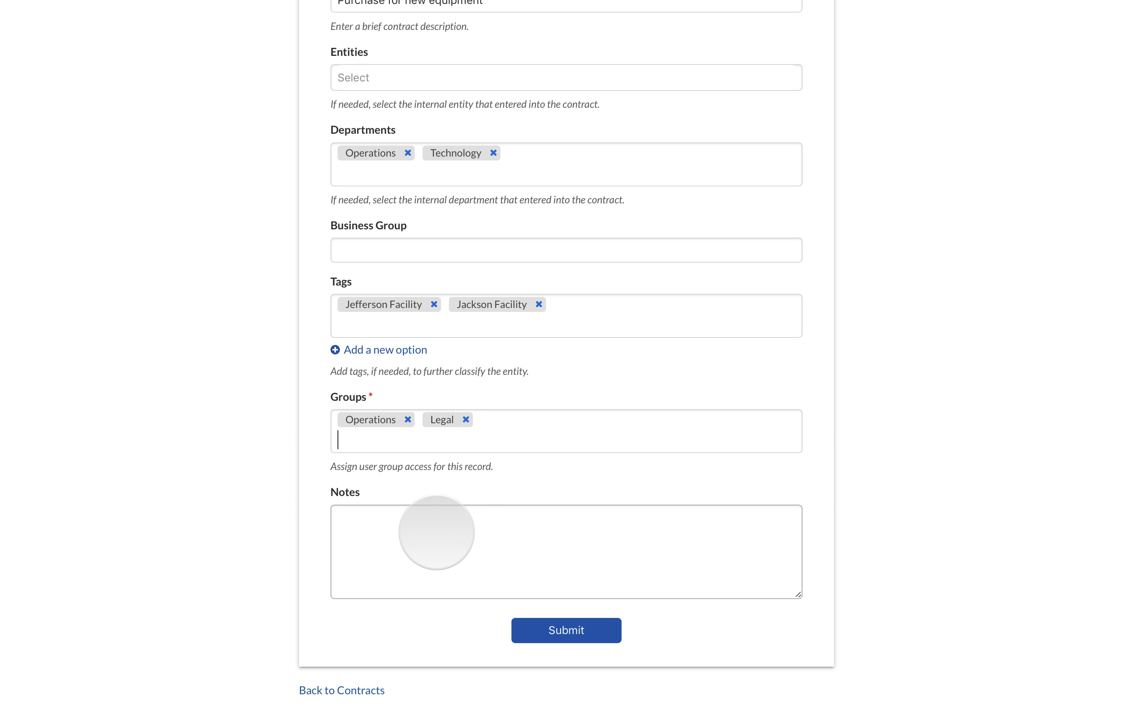
click(518, 435)
click(455, 500)
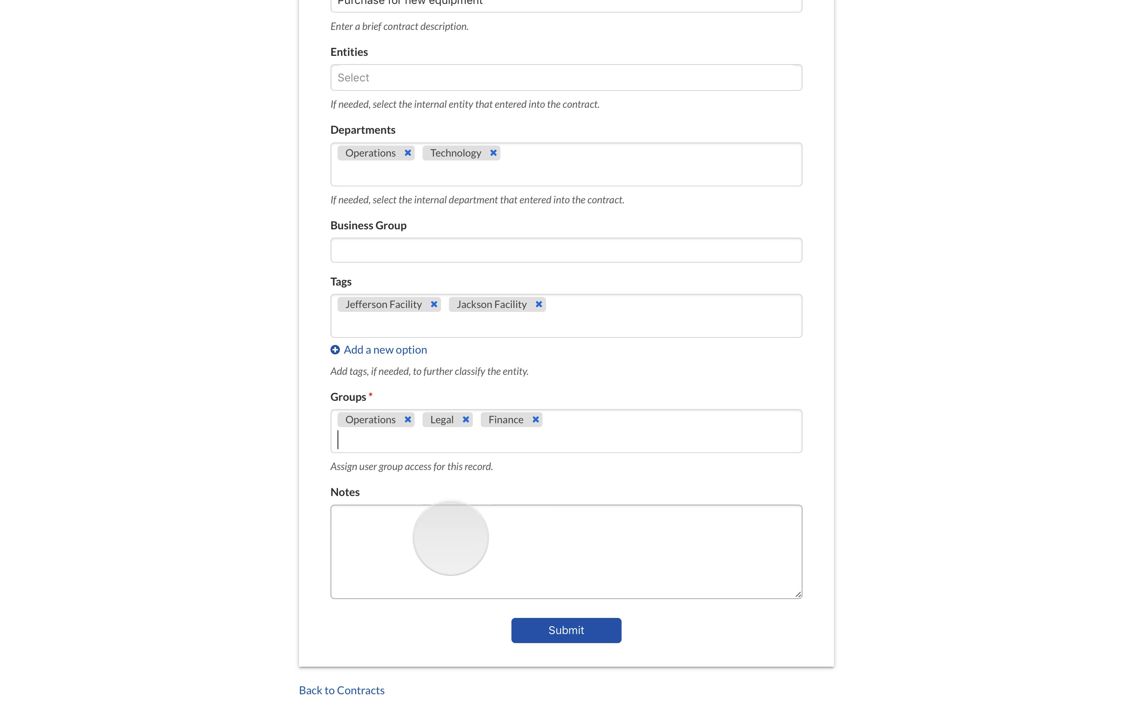
- Add the note "Here are notes about the contract..." and submit the requested contract details
click(450, 538)
text(Her)
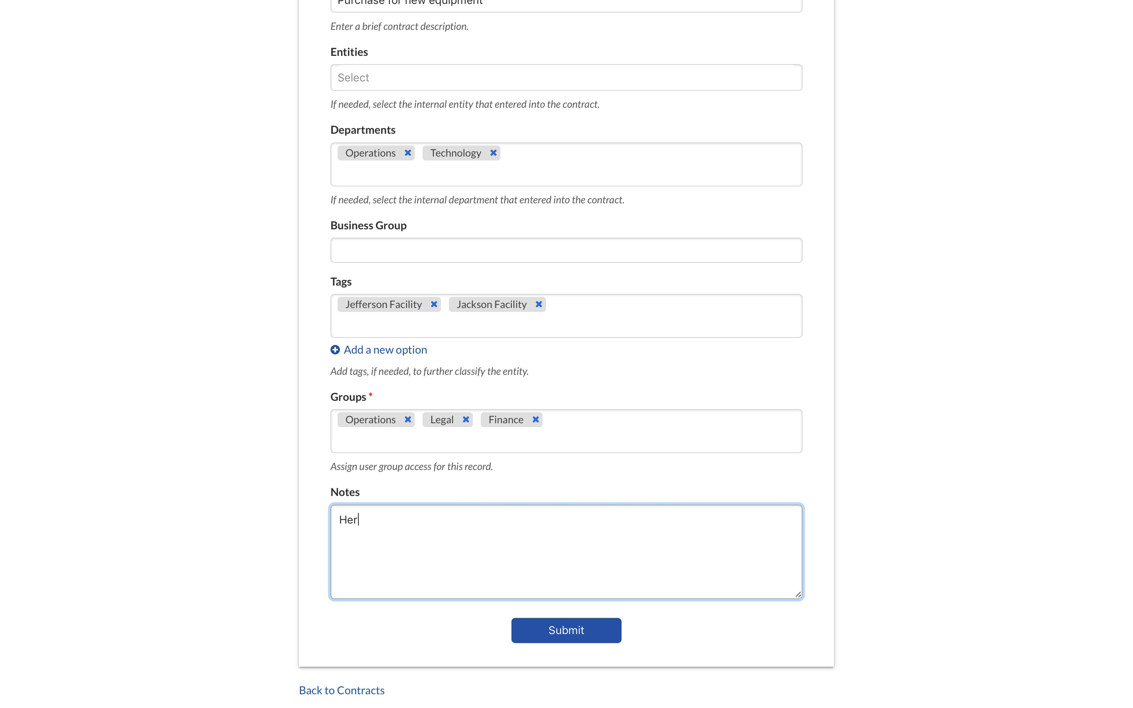
text(e are notes about the contrac)
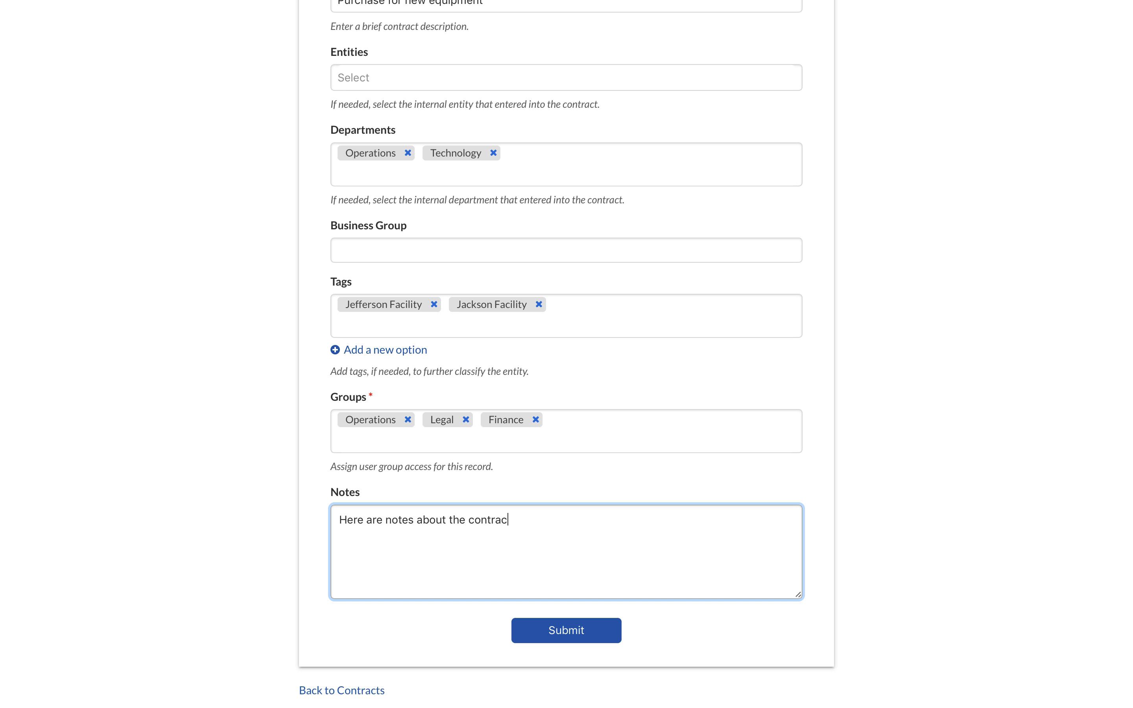
text(t...)
click(567, 632)
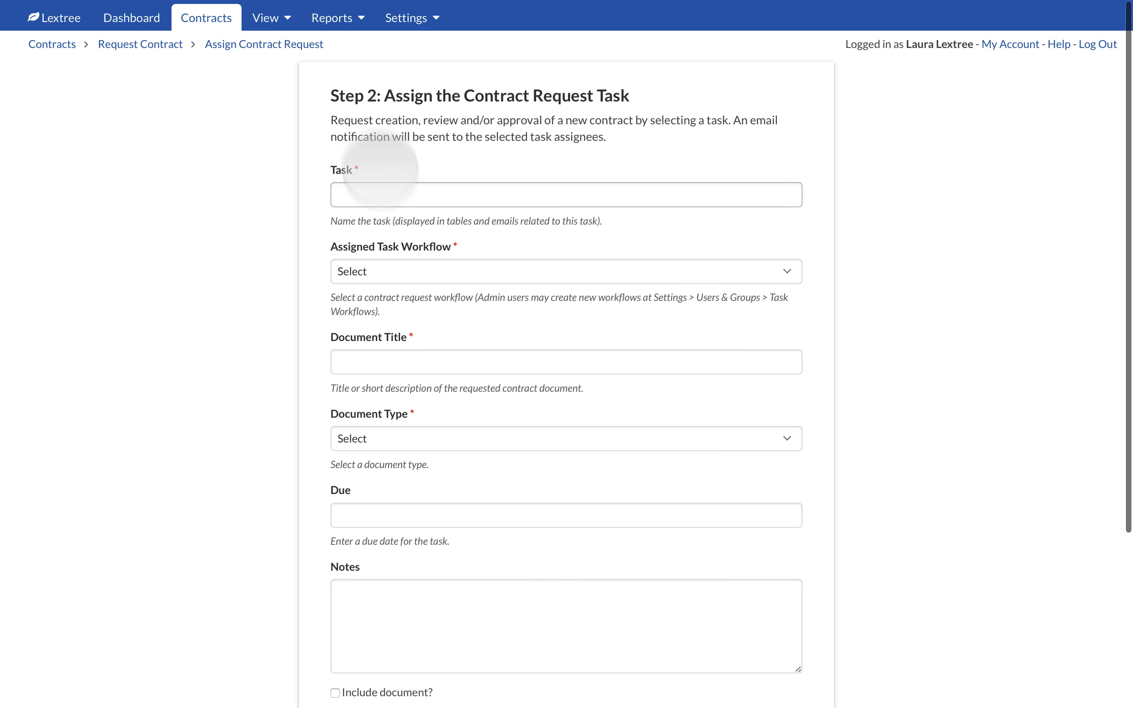
- Name the contract request task "Prepare contract for purchase"
click(380, 196)
click(334, 94)
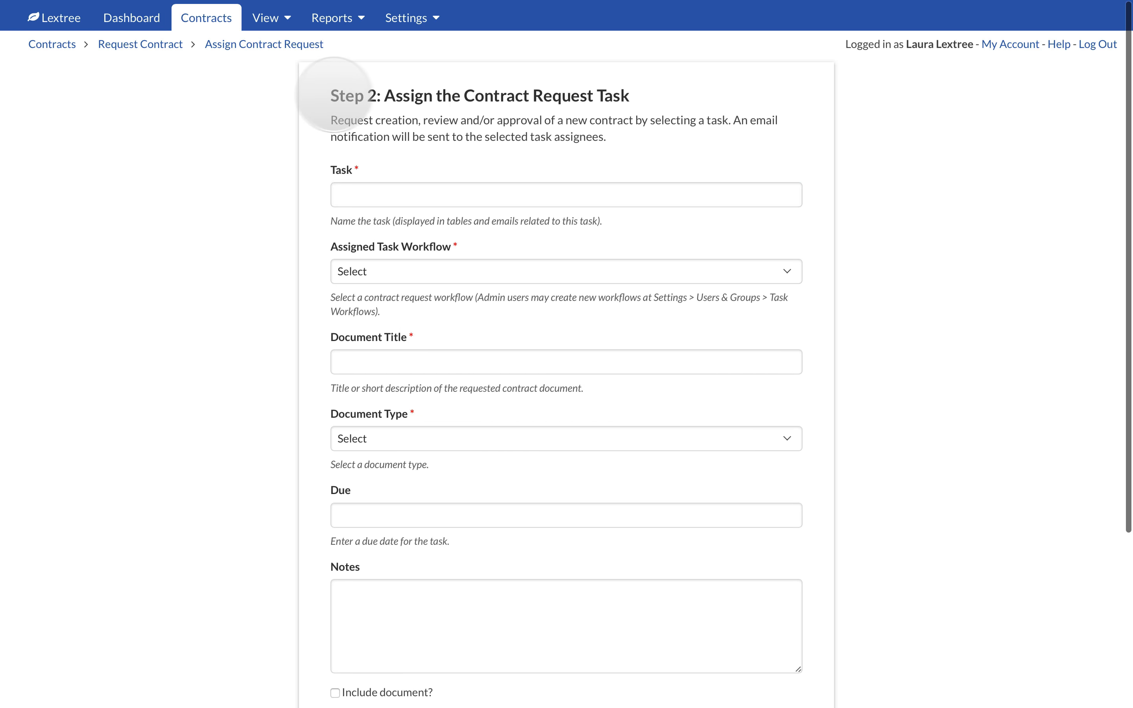
triple_click(633, 89)
click(570, 197)
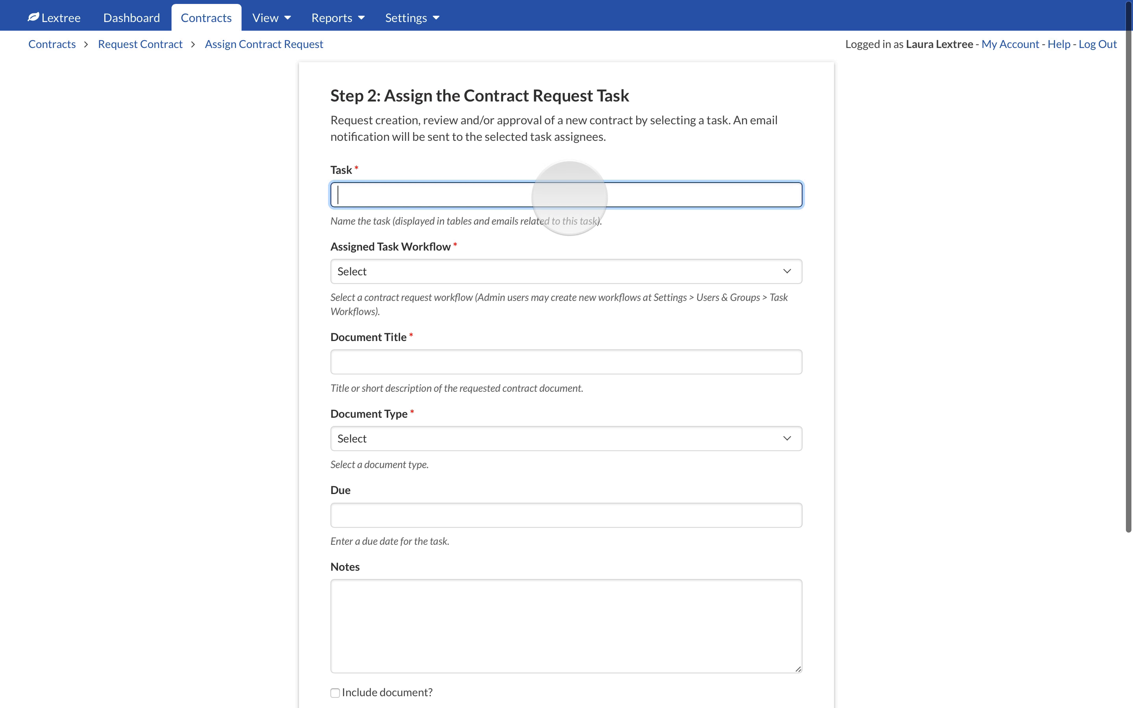
text(Pre)
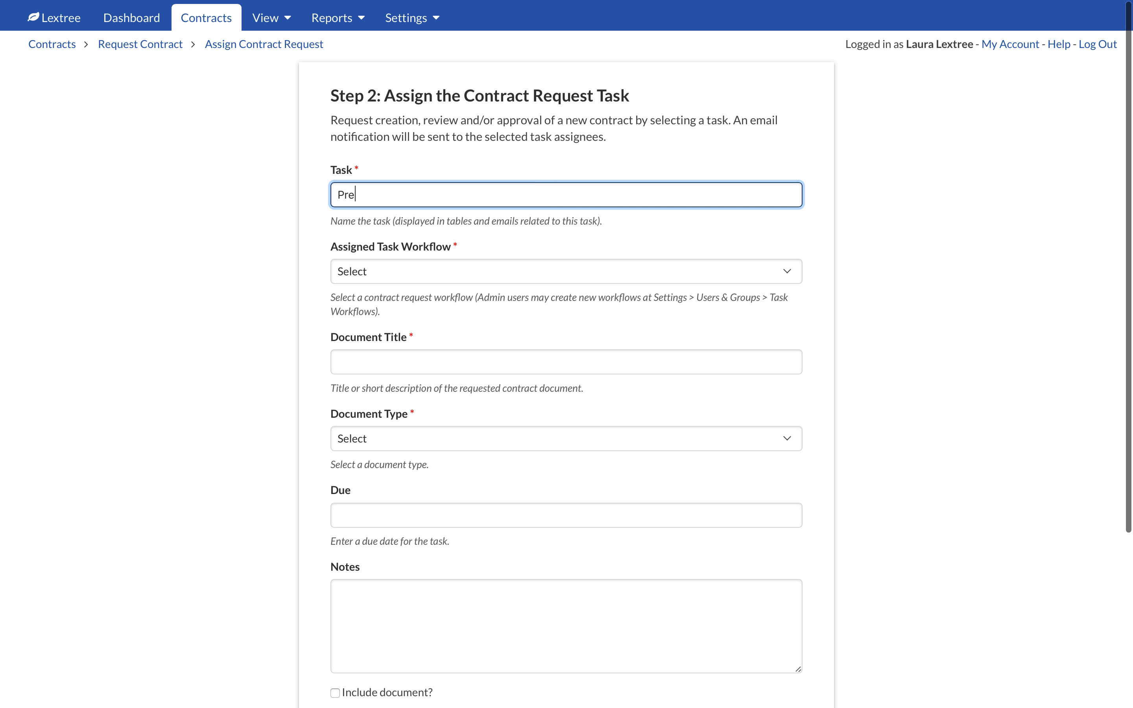
text(pare contract for purchase)
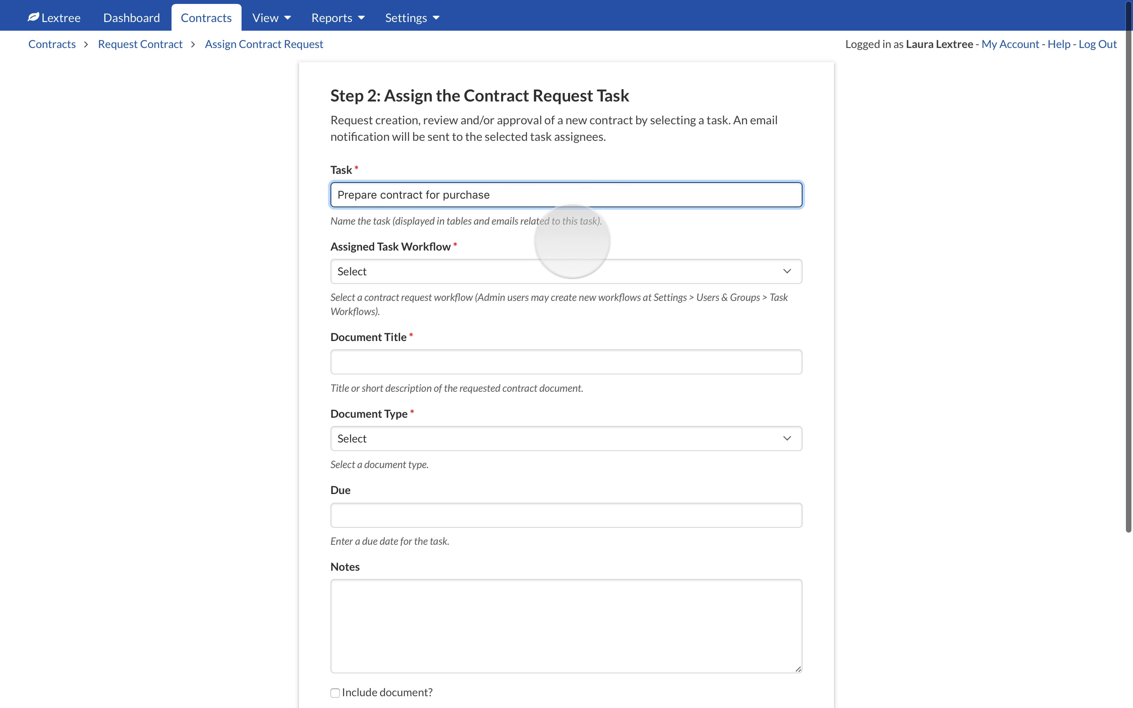
- Assign the Under $25k workflow to the contract request task
click(540, 271)
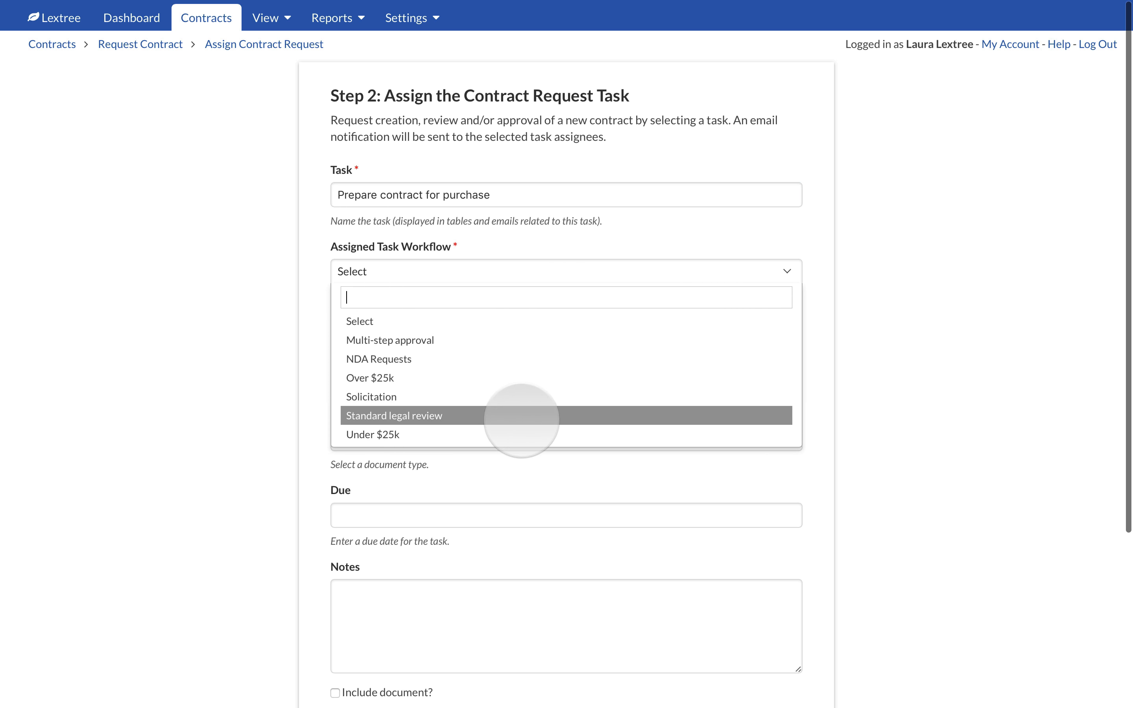
click(519, 433)
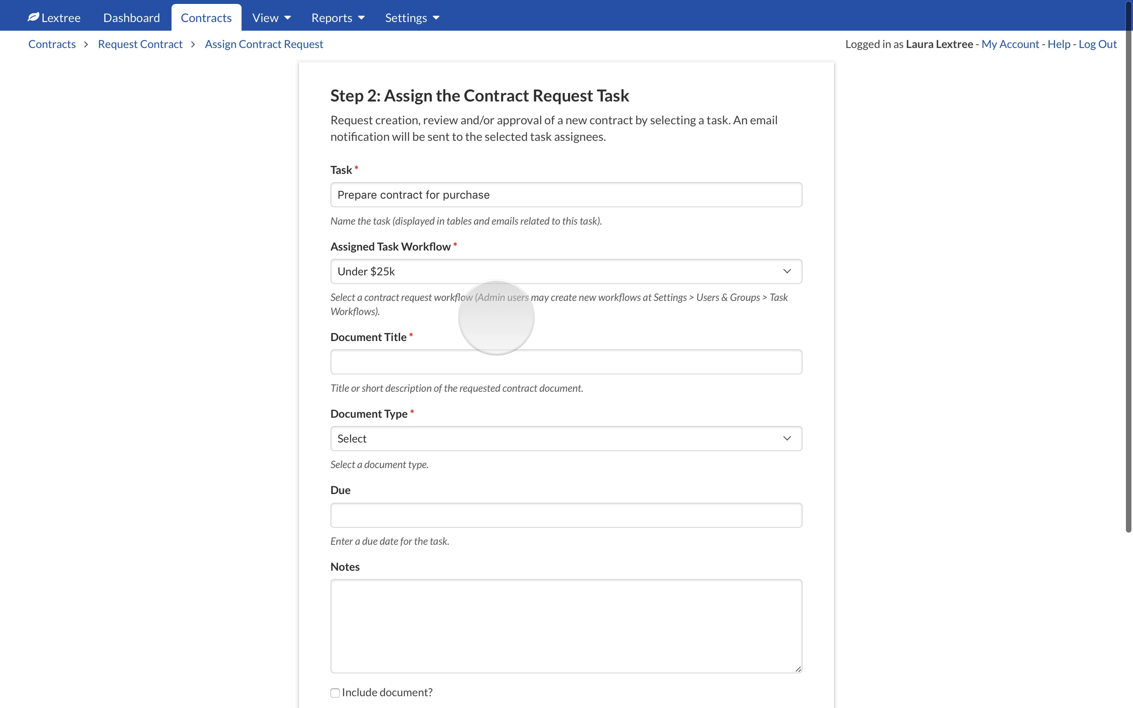
drag(407, 309, 635, 297)
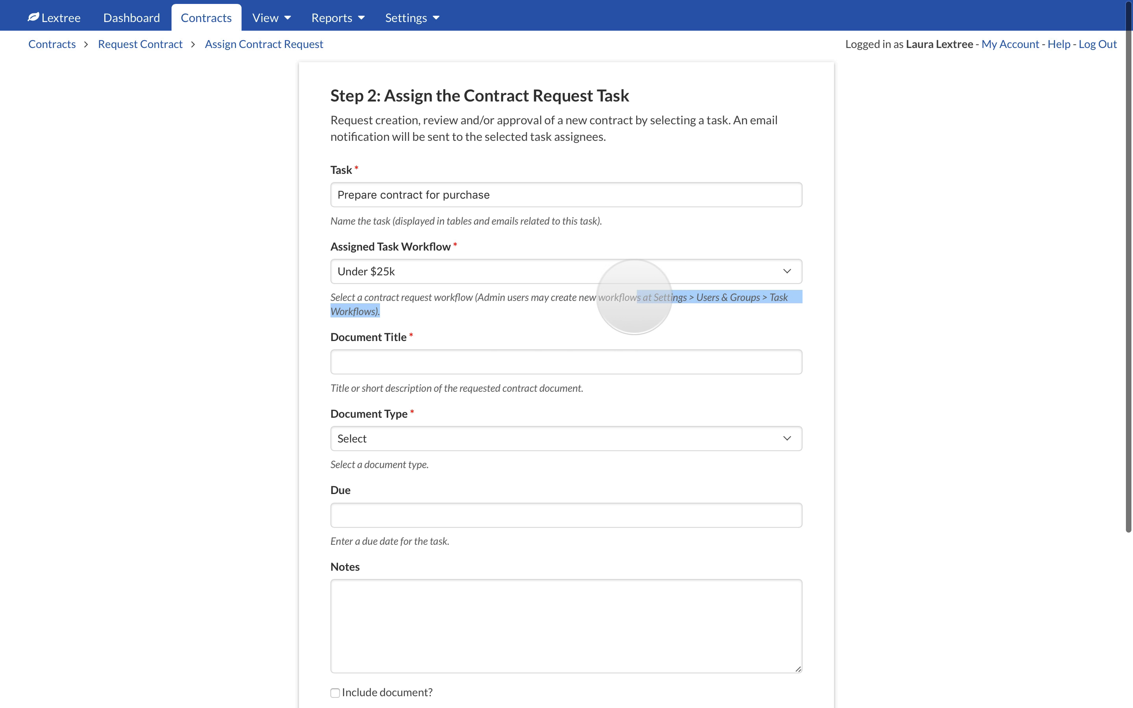
click(570, 307)
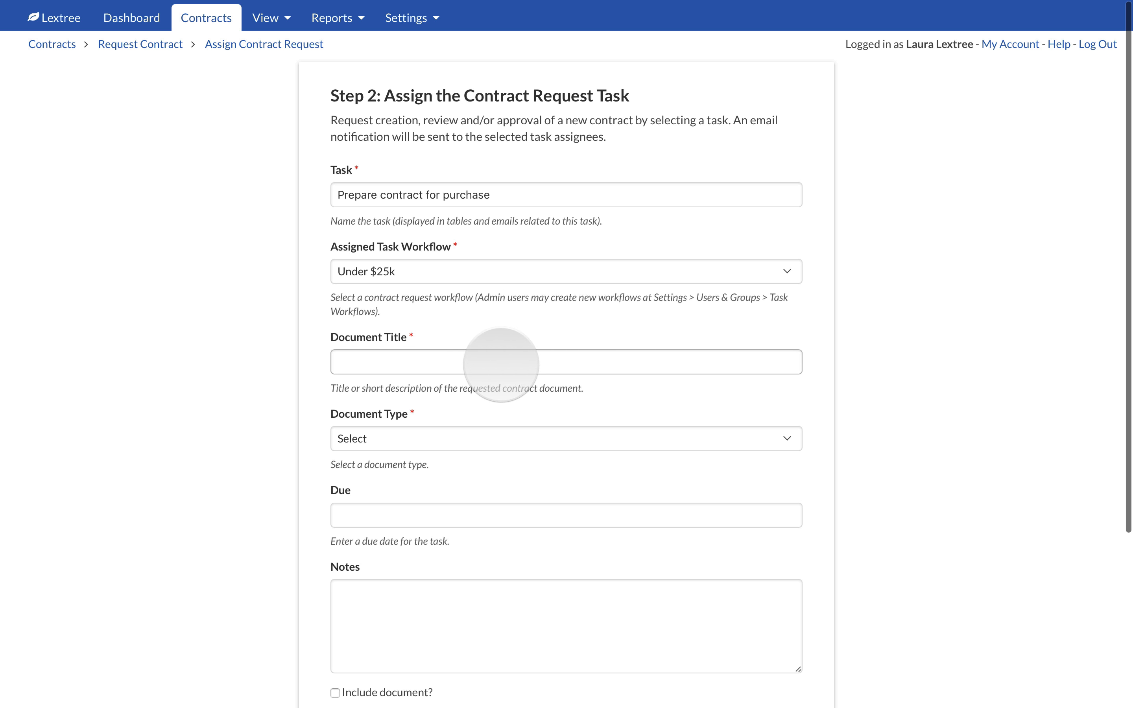
- Title the requested contract document "Purchase Agreement"
click(501, 365)
text(Purcha)
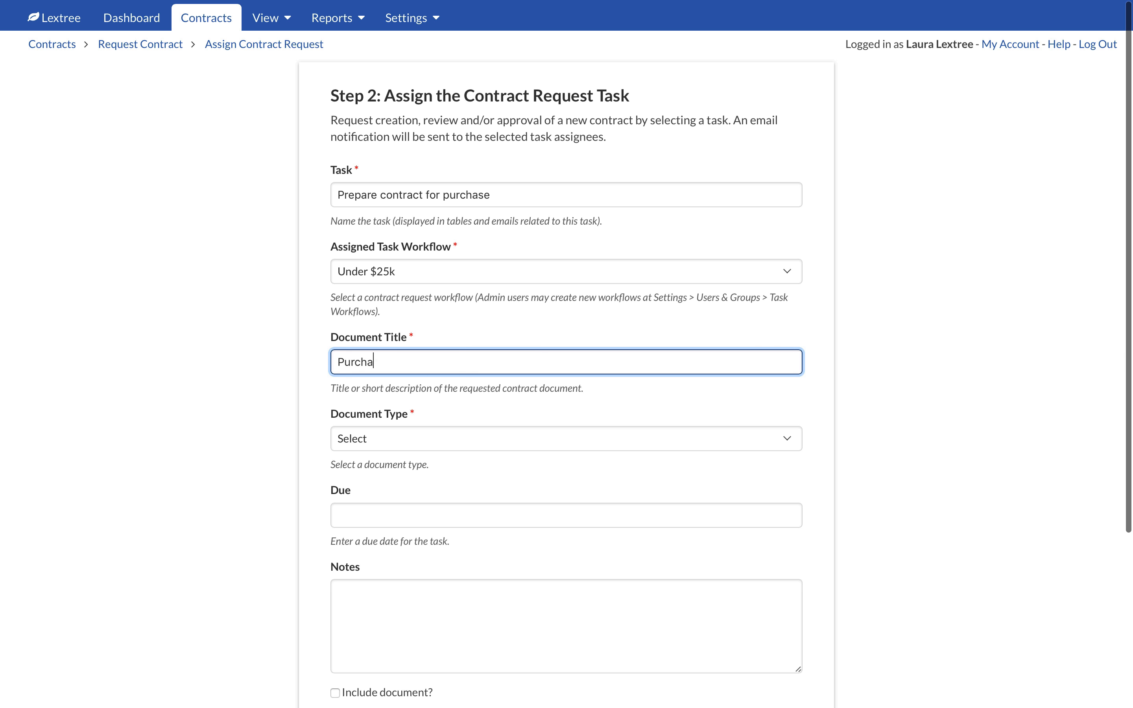
text(se Agreement)
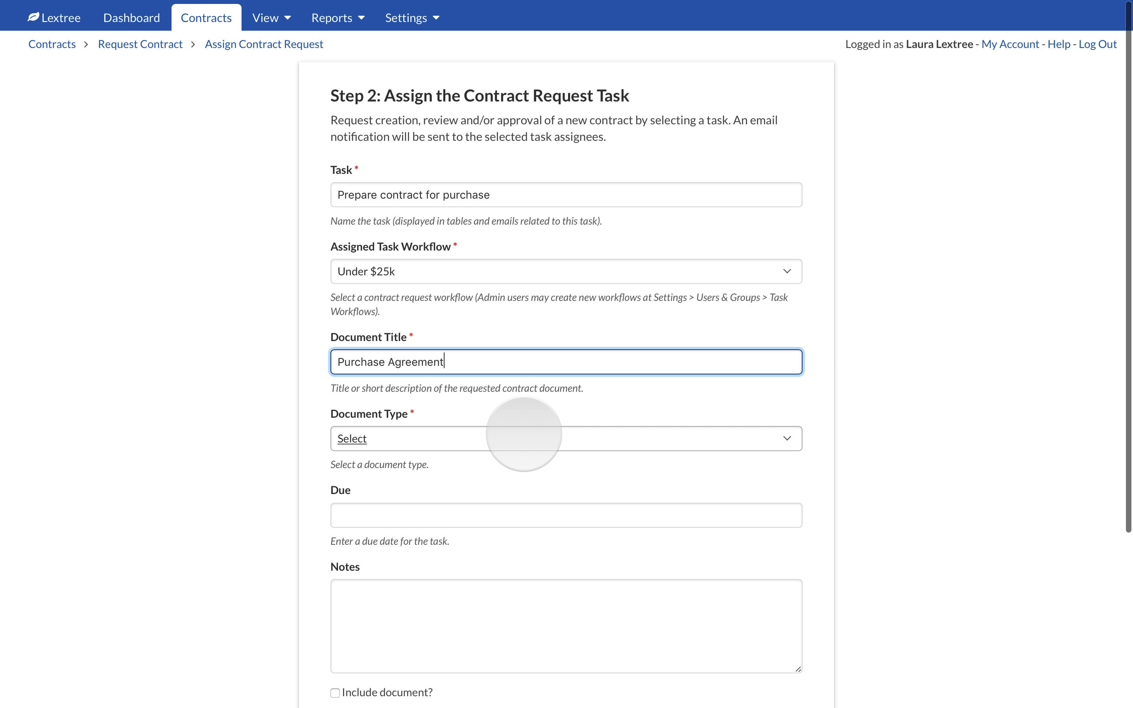
- Set the document type to Agreement and the task's due date to 05/25/2018
click(524, 434)
click(446, 506)
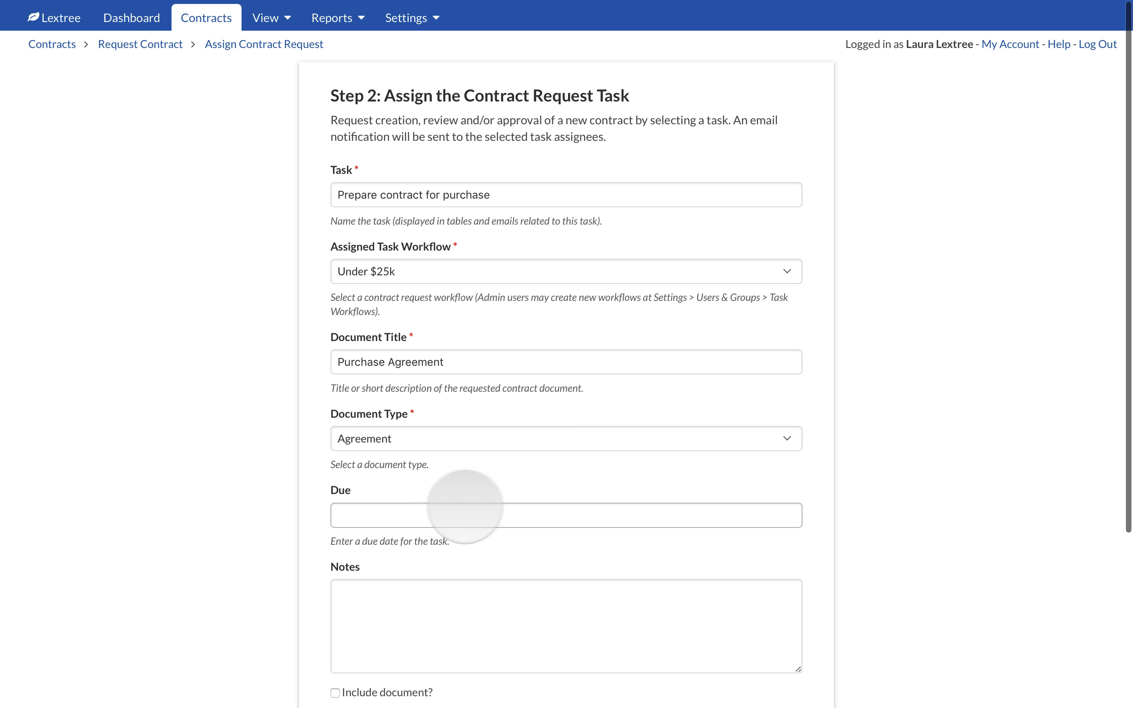
click(463, 512)
click(483, 657)
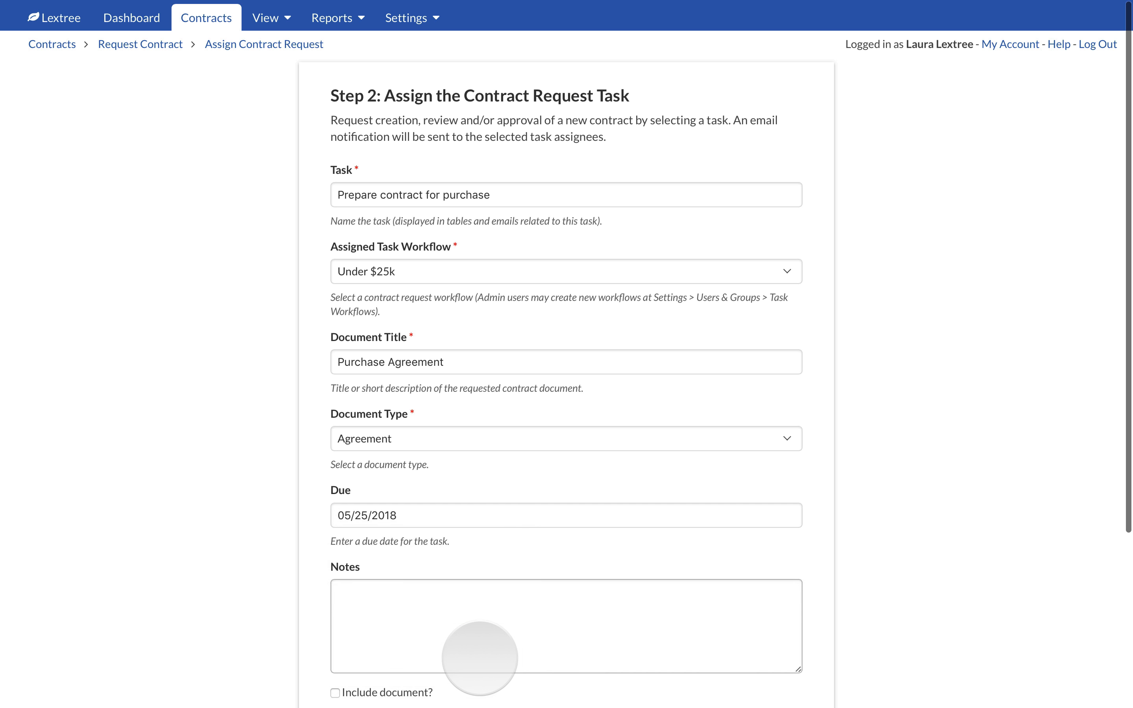
- Try including a document attachment, look at its Upload and Link choices, and leave the attachment out
scroll(478, 614, down, 3)
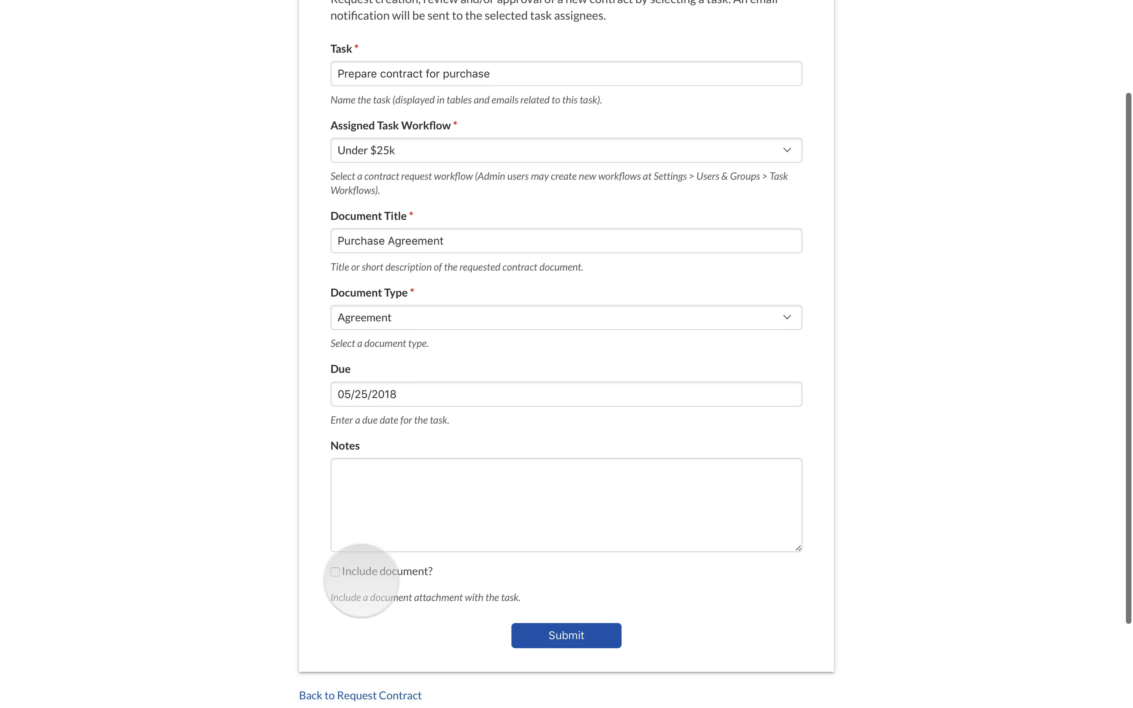
click(335, 572)
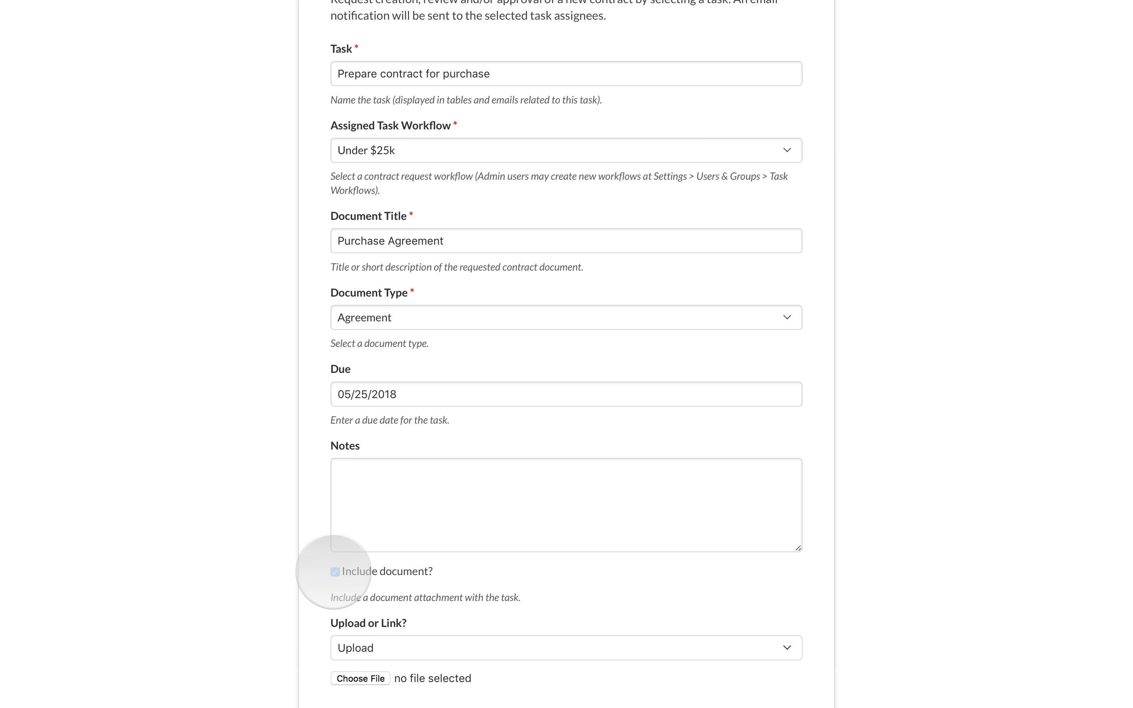
click(335, 572)
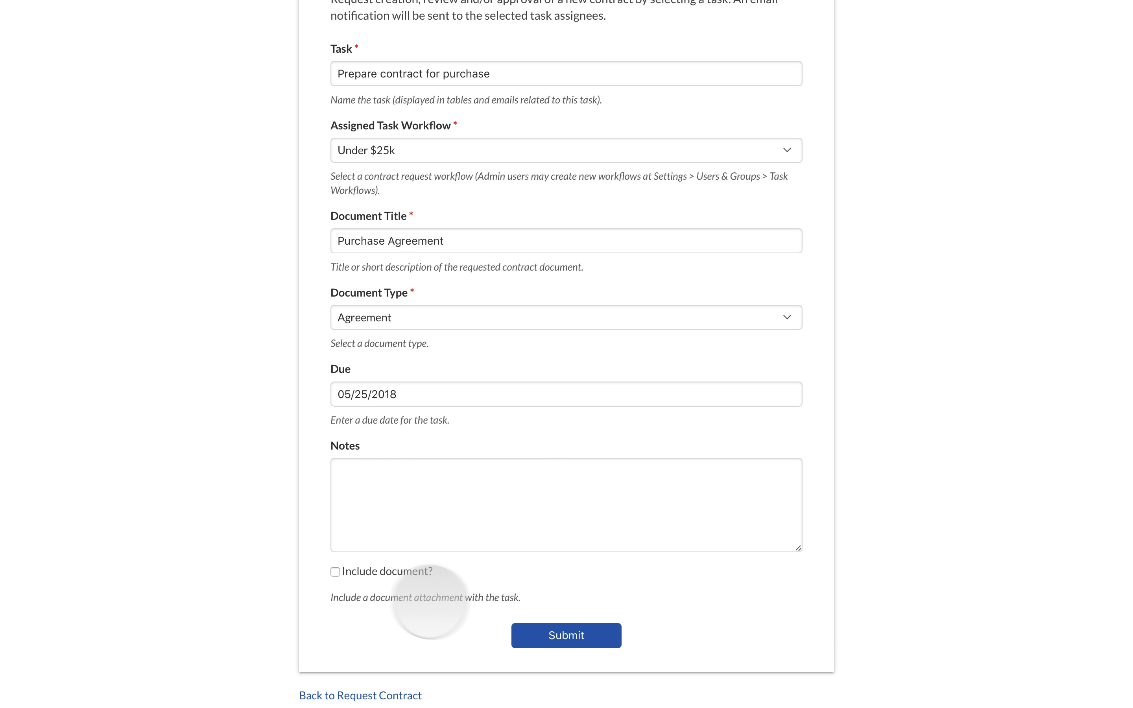
click(388, 573)
scroll(387, 574, down, 3)
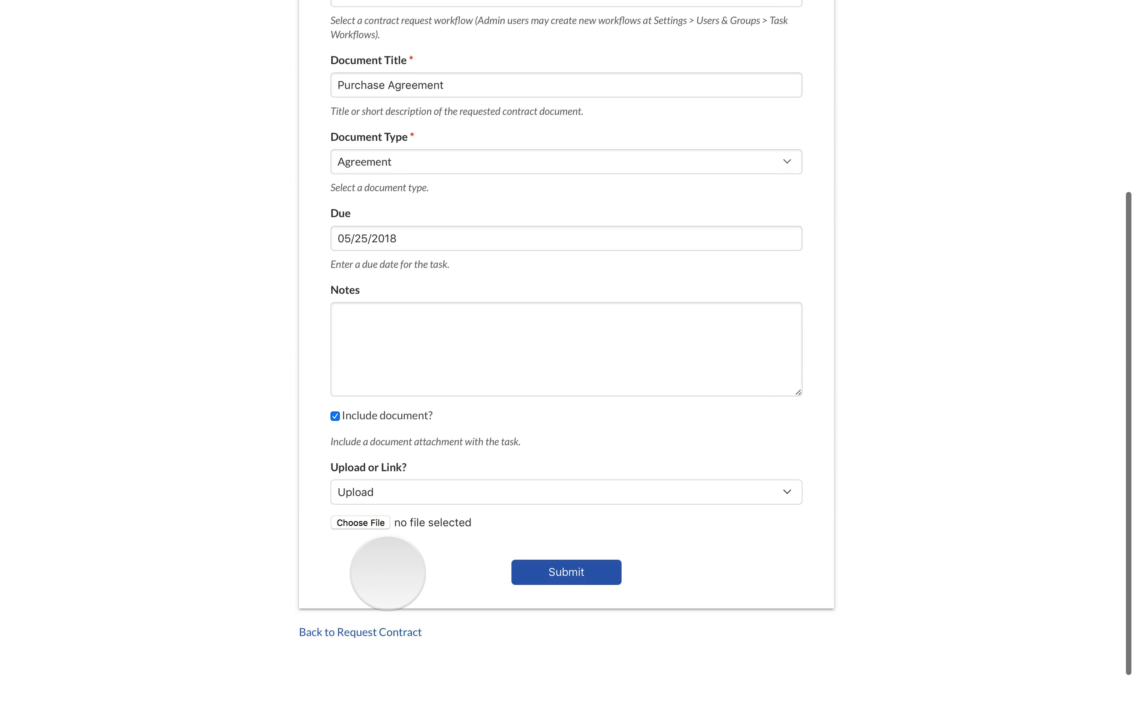
click(421, 494)
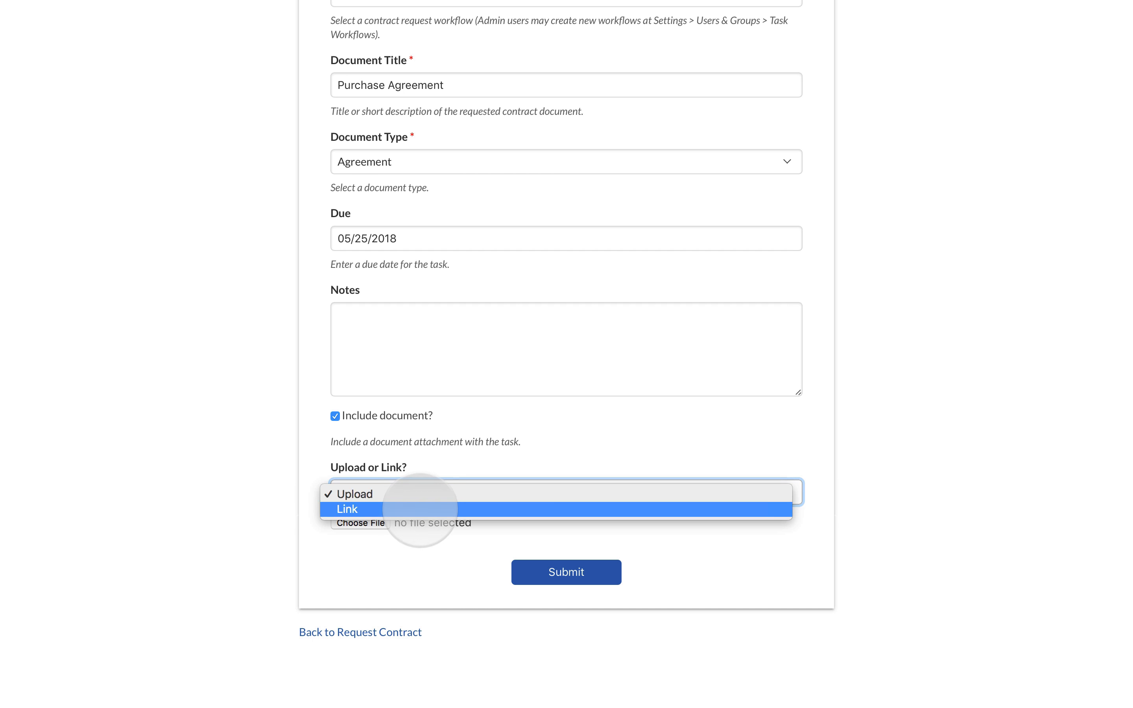
click(419, 510)
click(433, 490)
click(445, 477)
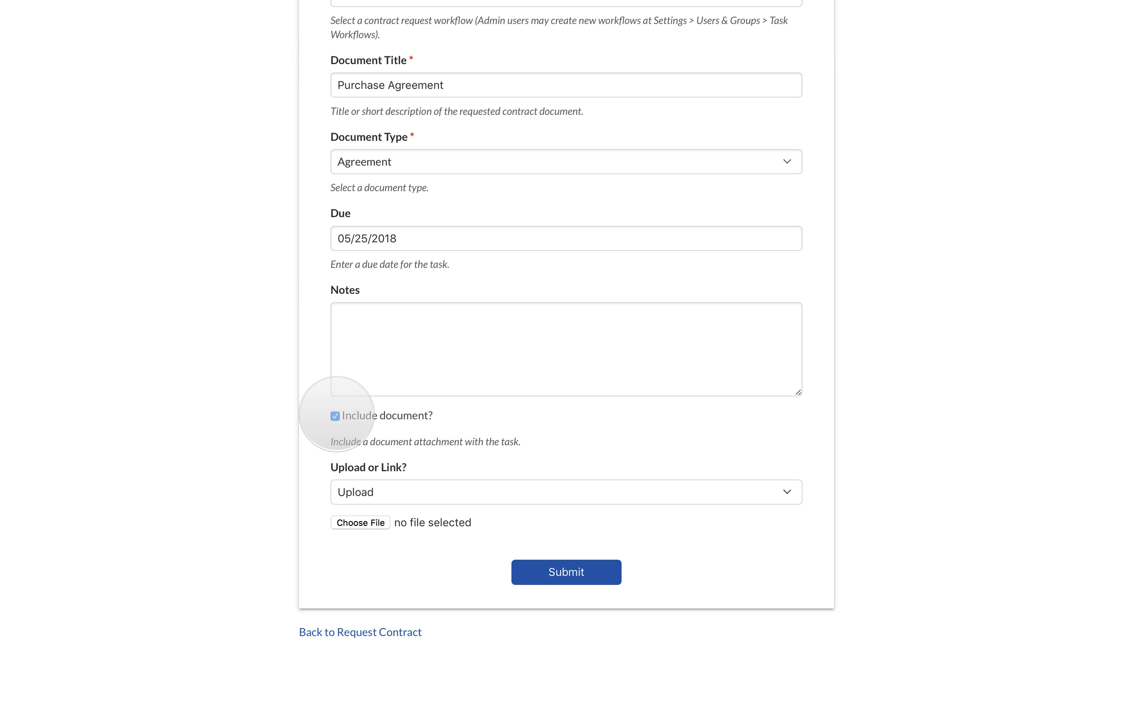
click(335, 416)
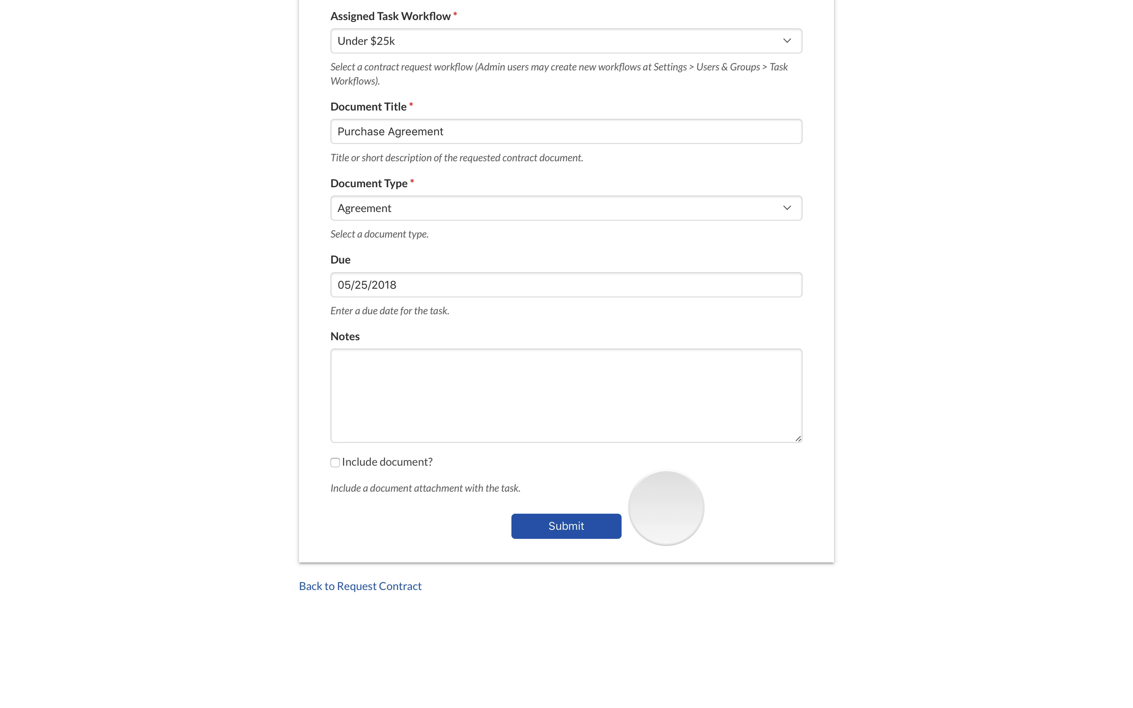
- Submit the contract request task without a document attachment
click(574, 527)
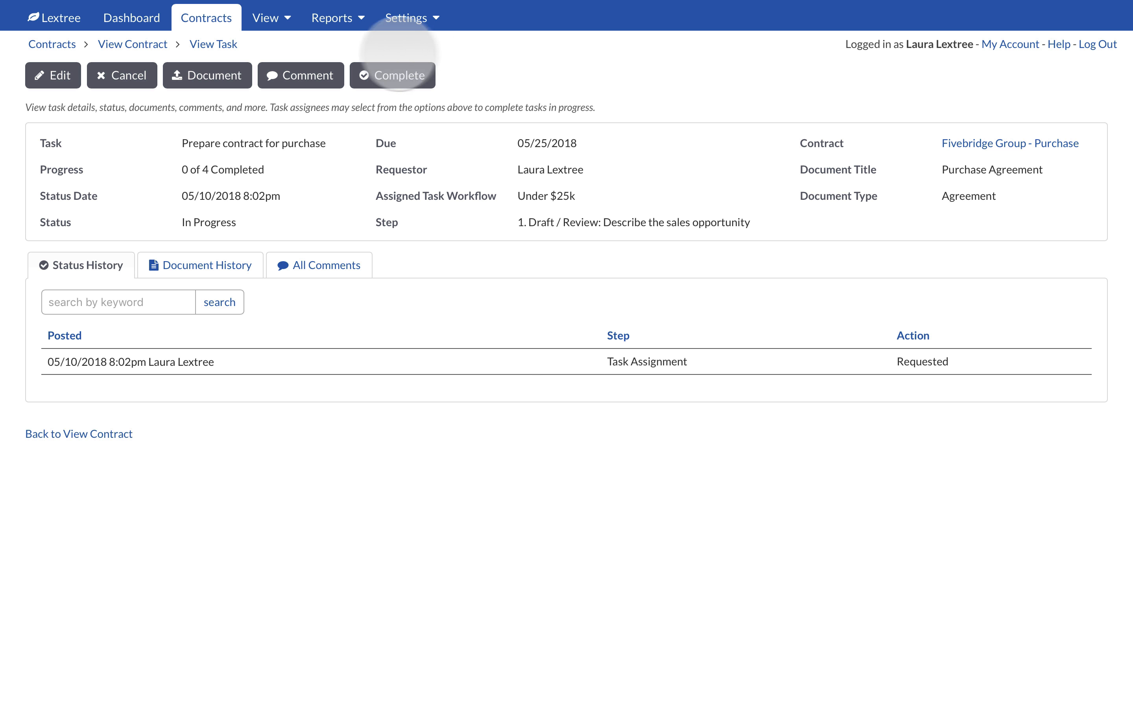
- Review the submitted task's progress and its current workflow step in the task details
click(274, 22)
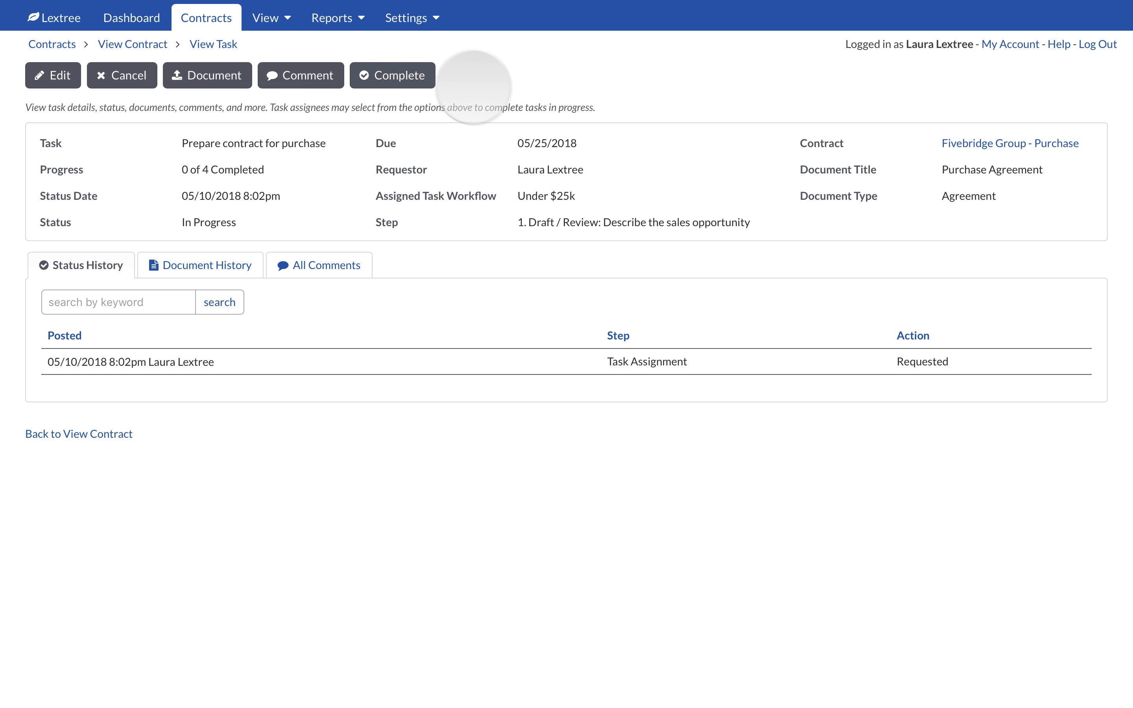
drag(278, 167, 181, 168)
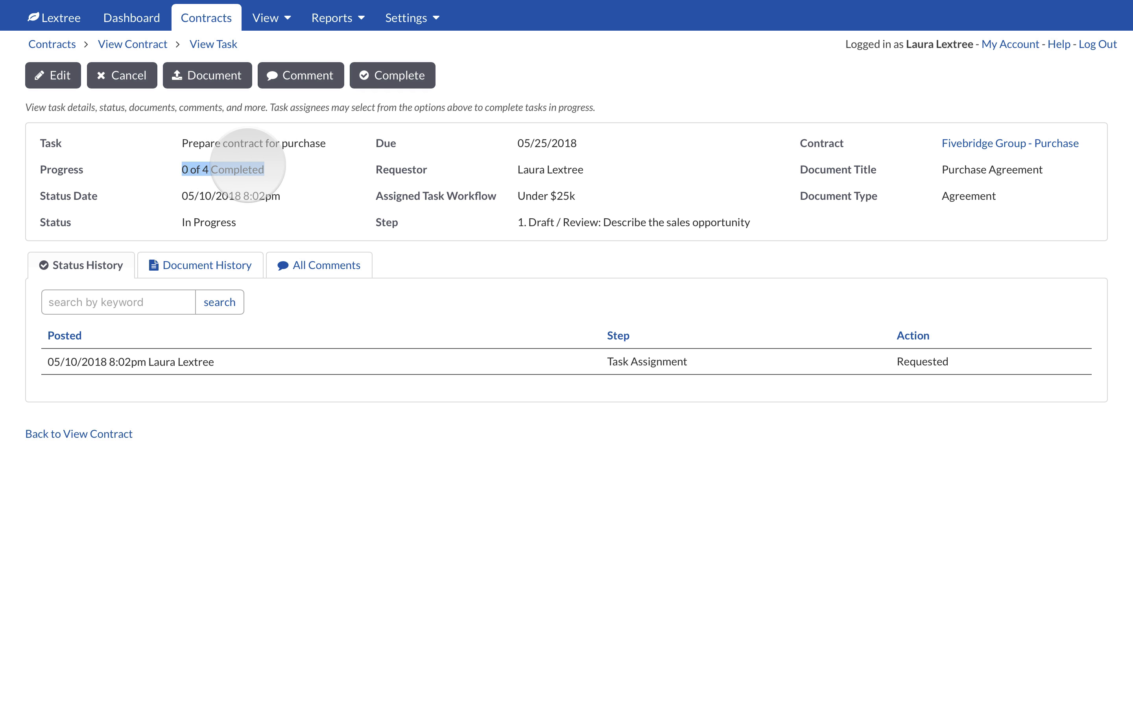
click(249, 167)
drag(521, 222, 779, 223)
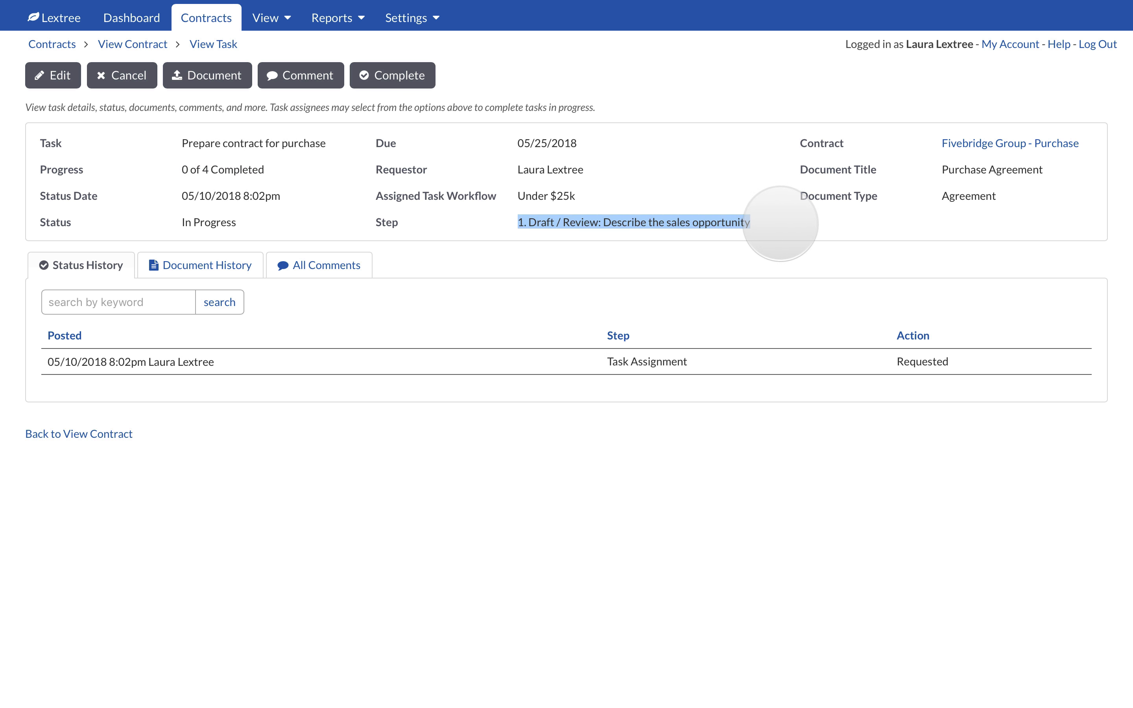
click(645, 90)
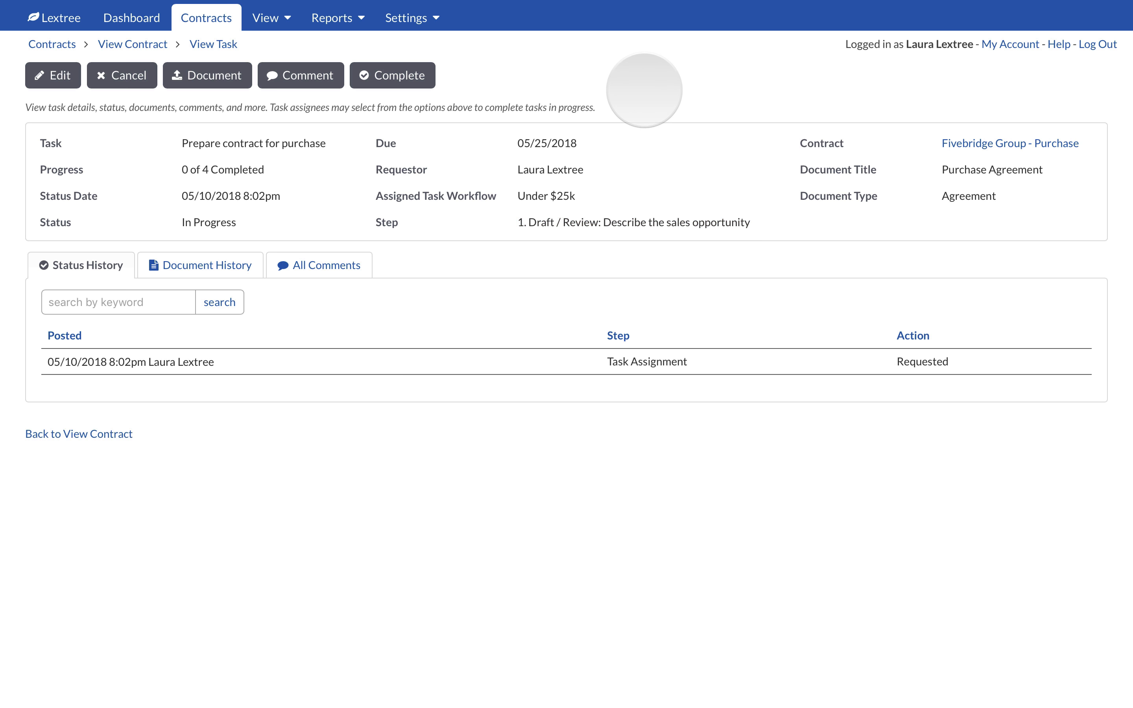